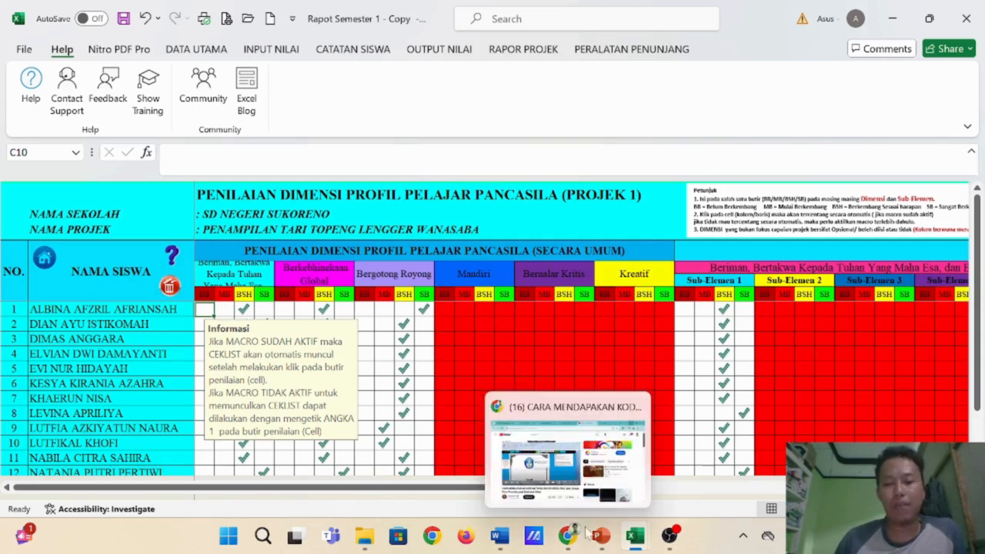
# - Check the Perkembangan Sub Elemen Perfase slide in PowerPoint and examine all dimension and sub-element ratings in the Rapot Semester 1 workbook's Projek 1 assessment sheet
pyautogui.click(601, 535)
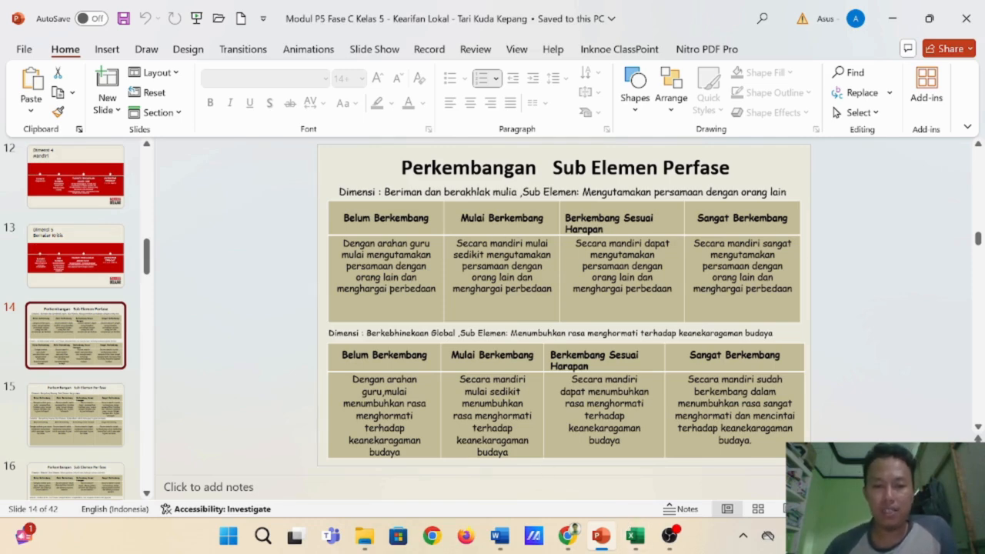
pyautogui.moveTo(638, 535)
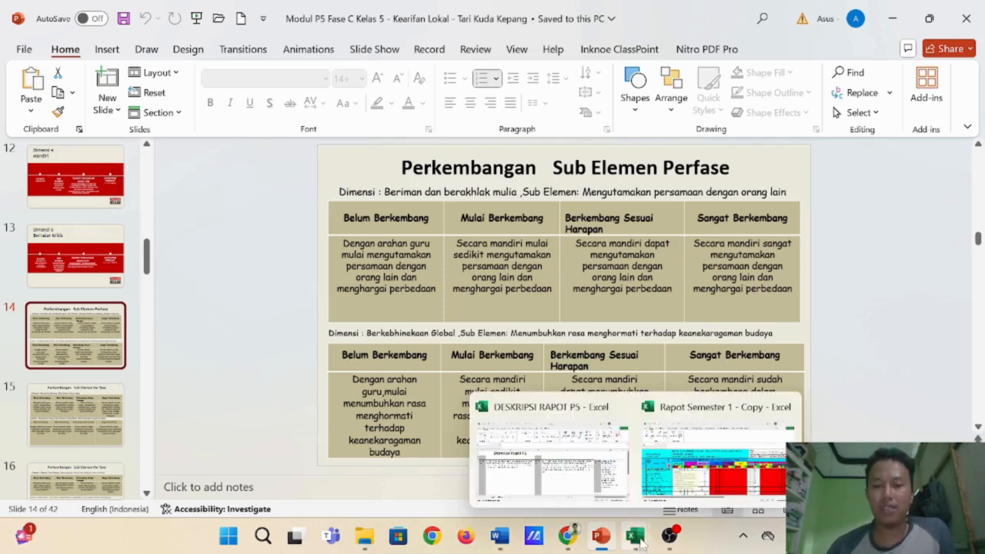
pyautogui.click(692, 485)
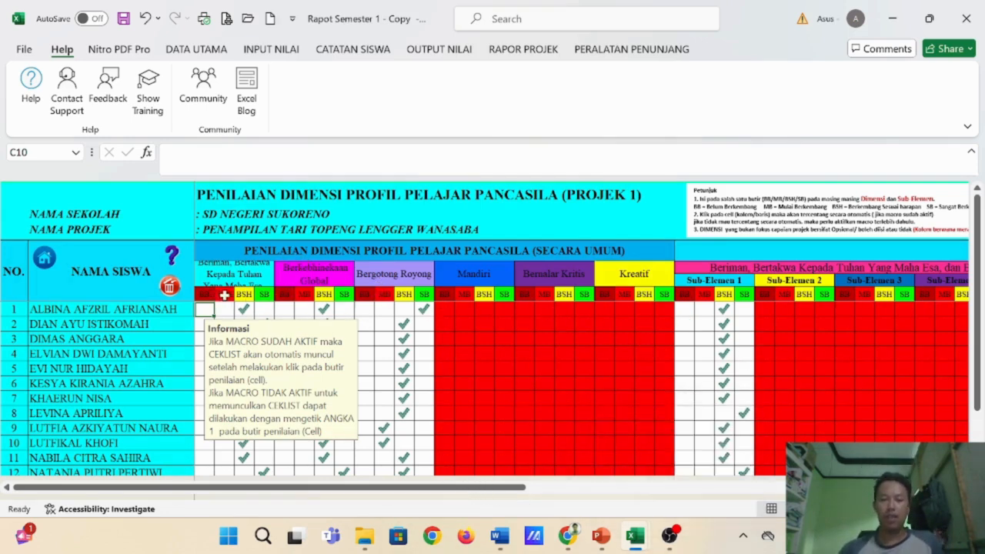
pyautogui.moveTo(476, 493); pyautogui.dragTo(440, 512)
pyautogui.moveTo(347, 493); pyautogui.dragTo(396, 491)
pyautogui.moveTo(501, 488); pyautogui.dragTo(454, 510)
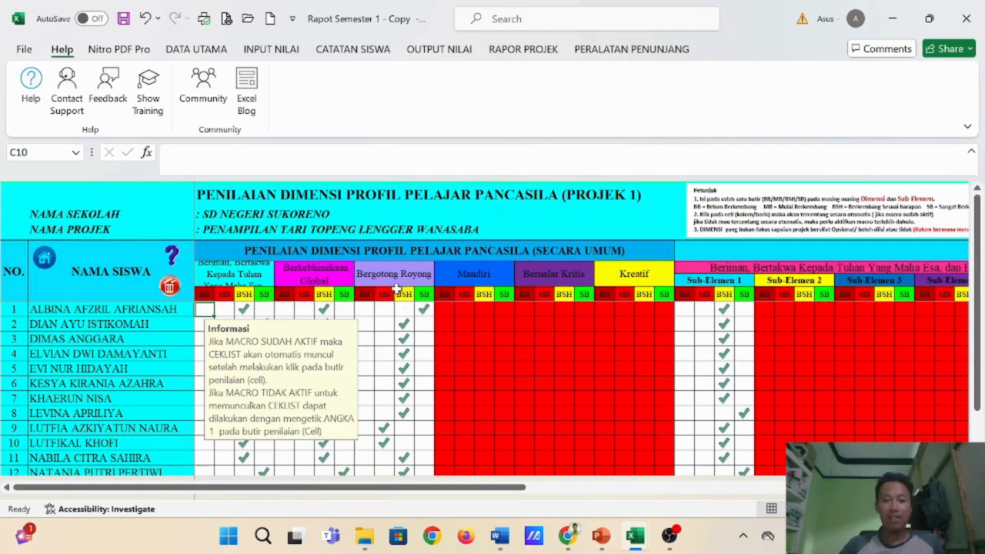
pyautogui.moveTo(493, 493); pyautogui.dragTo(816, 493)
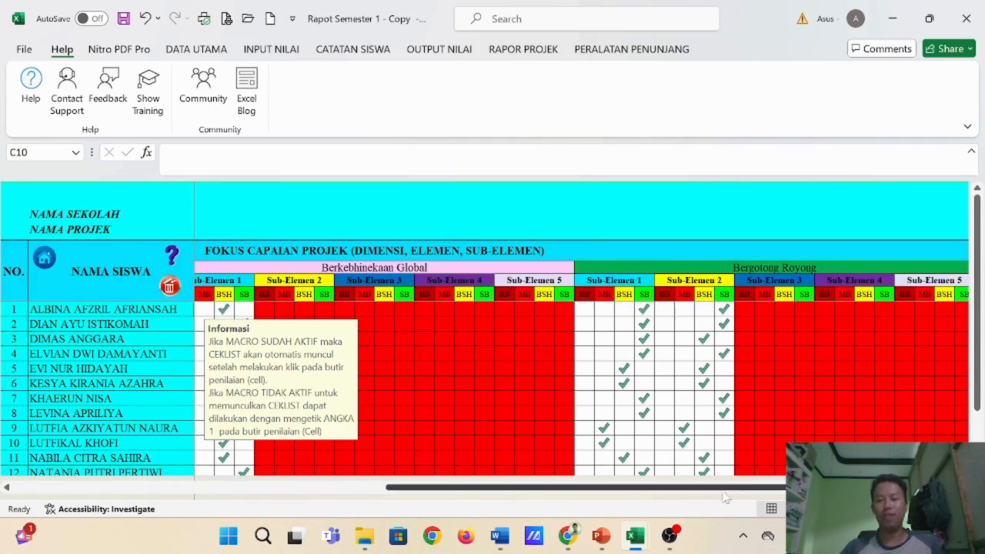
pyautogui.moveTo(732, 493); pyautogui.dragTo(742, 492)
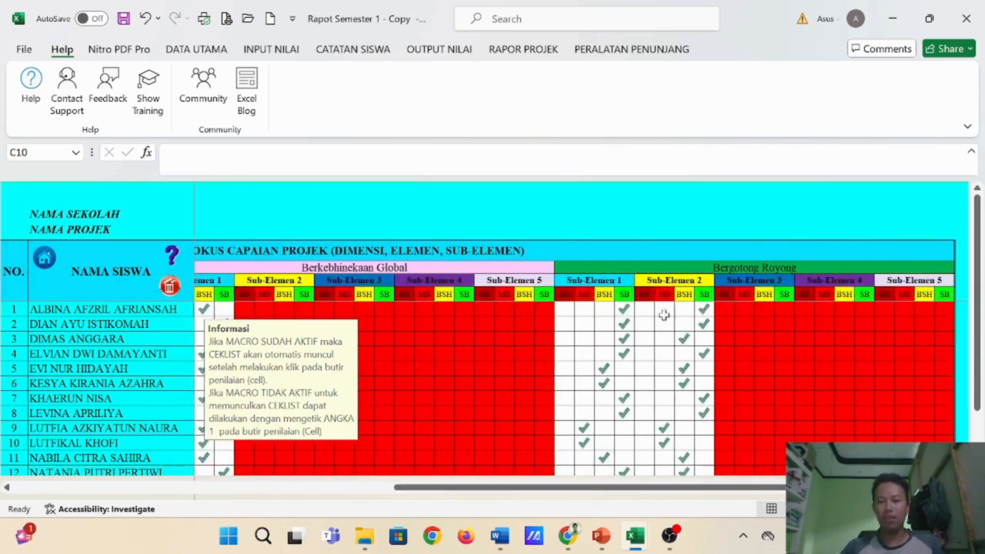
pyautogui.moveTo(607, 495); pyautogui.dragTo(178, 482)
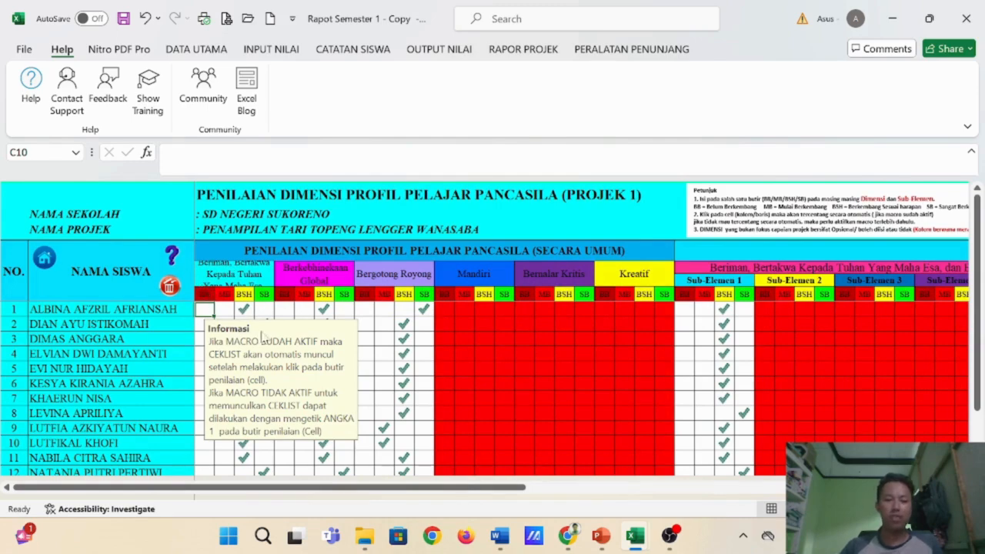
# - Tick the MB rating for the first student's Beriman dimension in D10 and clear it again
pyautogui.click(223, 308)
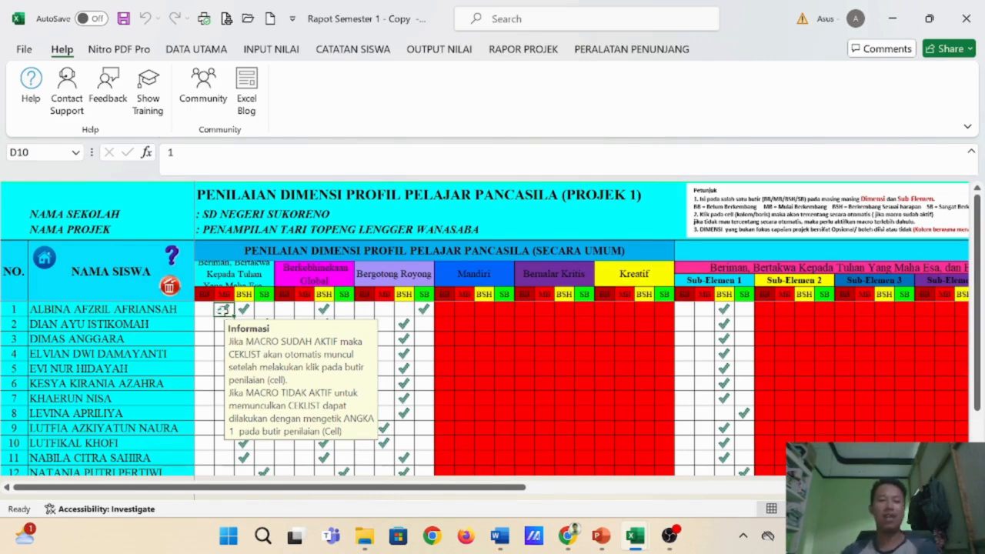
pyautogui.press('Delete')
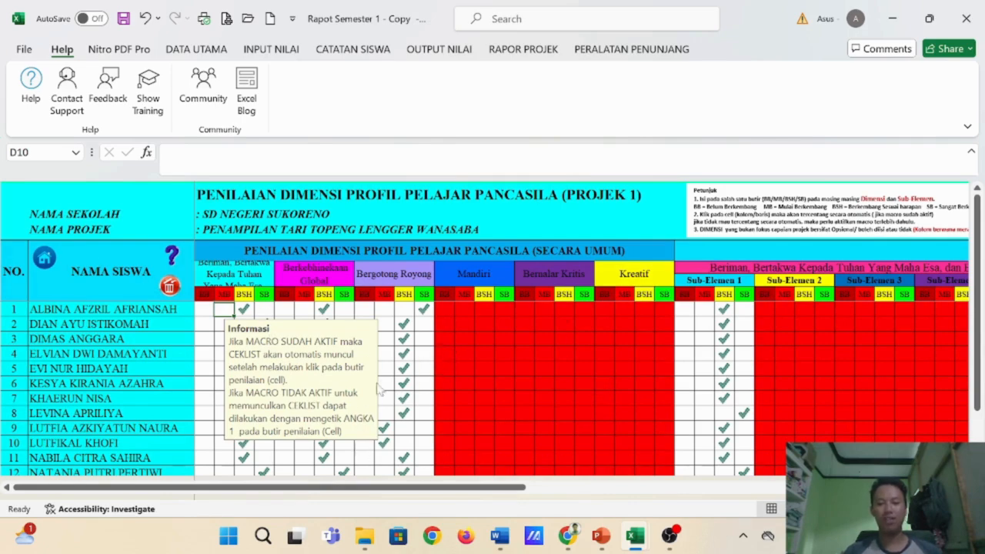
# - Return to the report's home sheet and open Catatan Proses for Projek 1
pyautogui.click(45, 263)
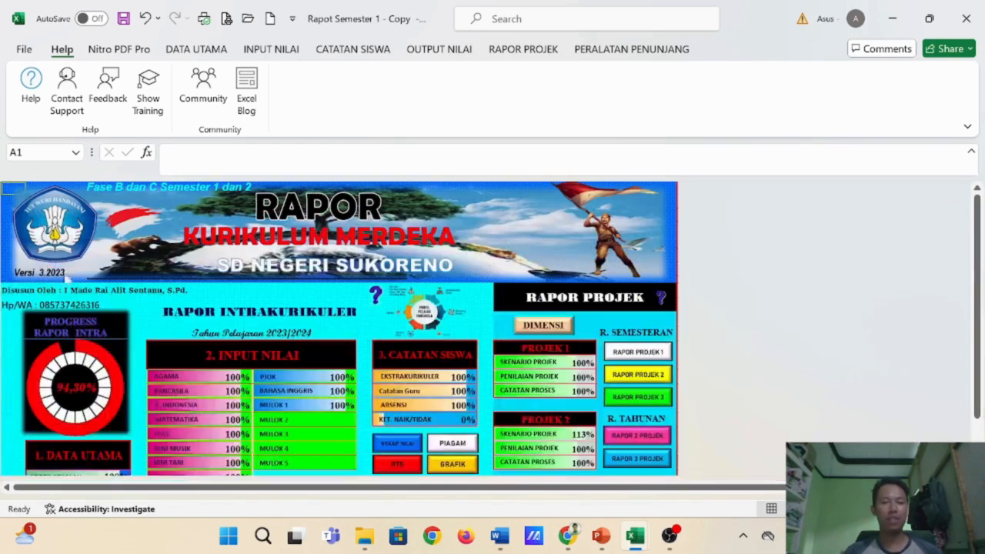
pyautogui.click(541, 391)
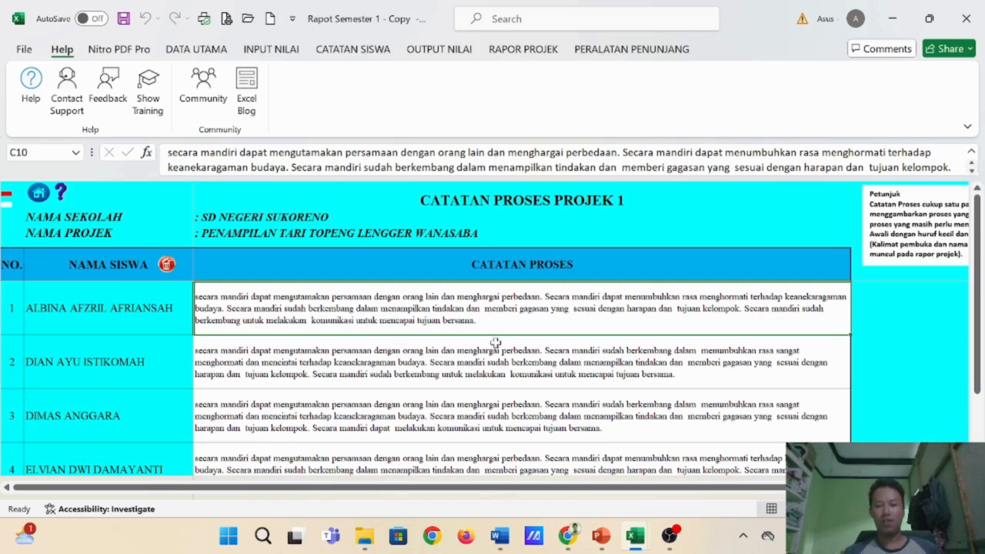
# - Add a new sheet to the DESKRIPSI RAPOT P5 workbook and enter the title "Deskripsi Rapot P5" in cell A1
pyautogui.moveTo(645, 543)
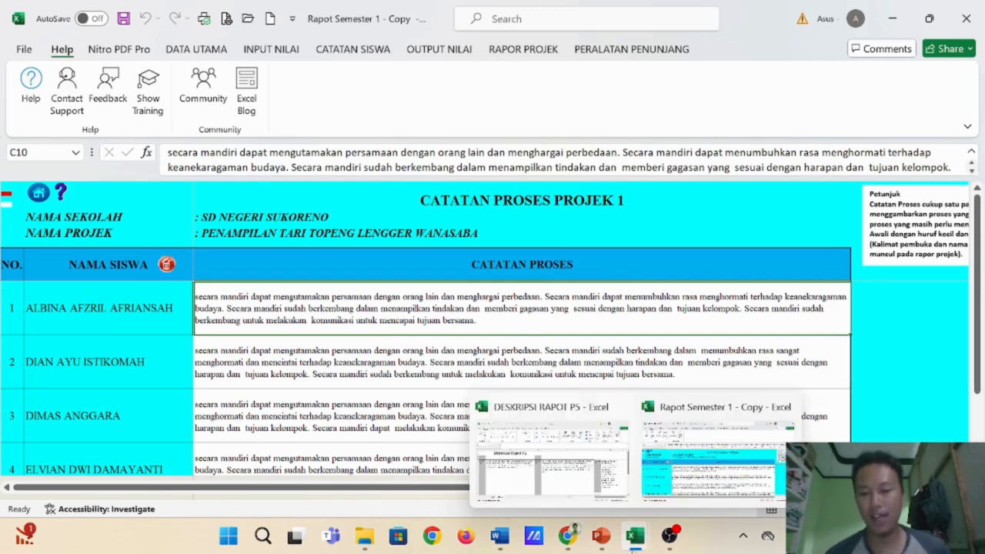
pyautogui.click(562, 481)
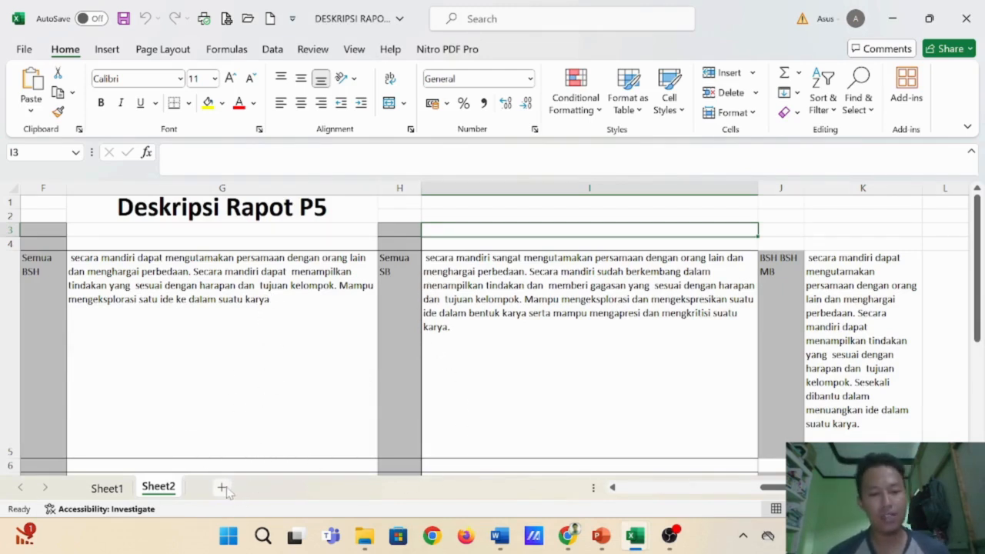
pyautogui.click(221, 487)
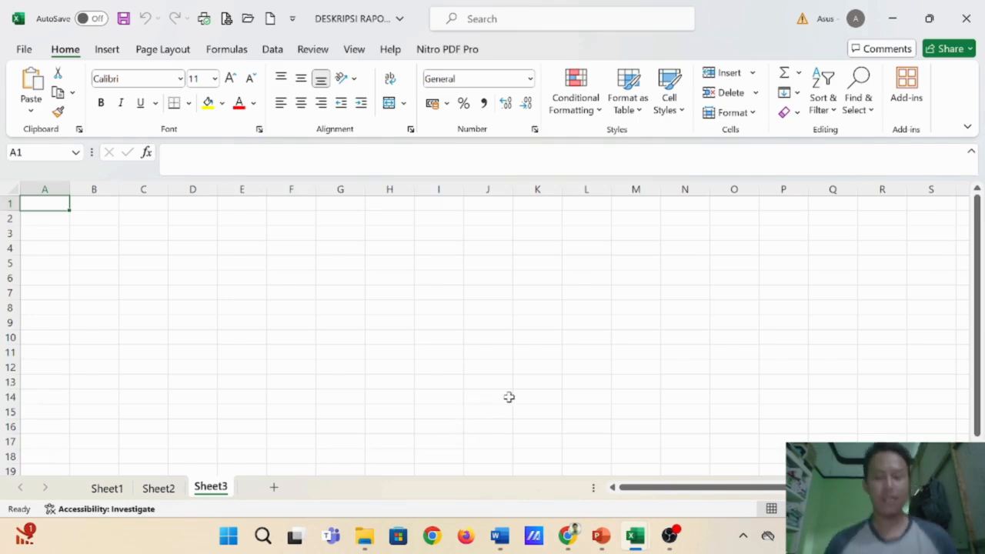
pyautogui.write('Deskrips')
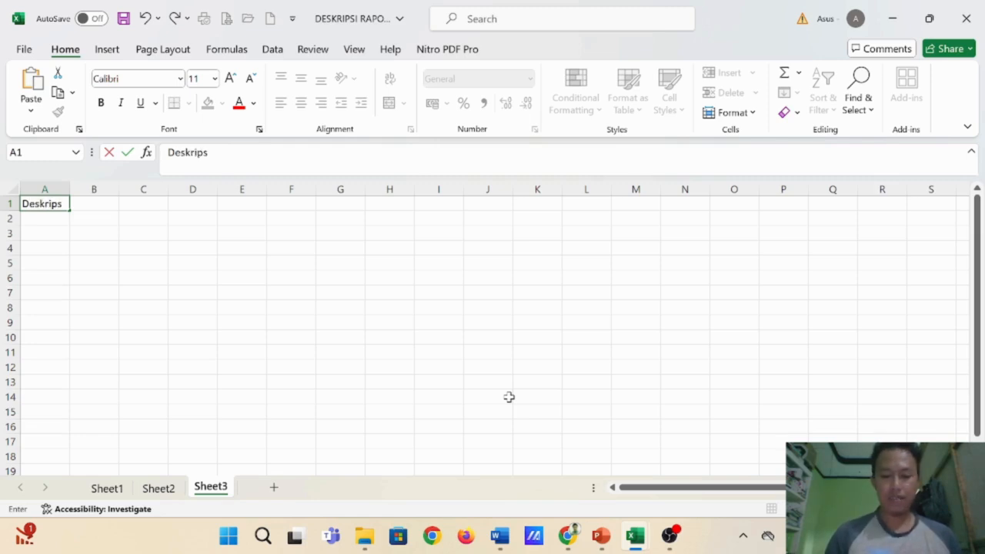
pyautogui.write('i Rapot P5')
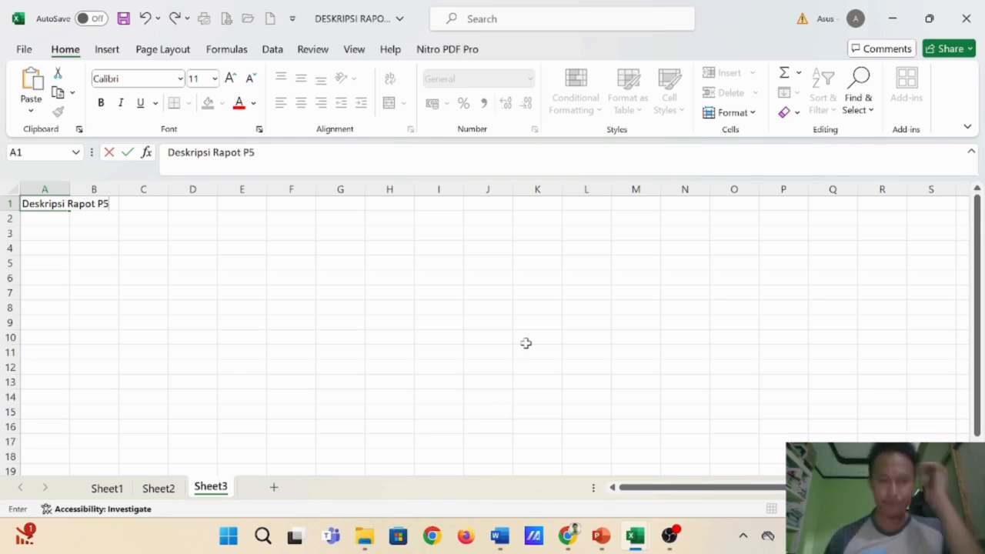
pyautogui.press('Return')
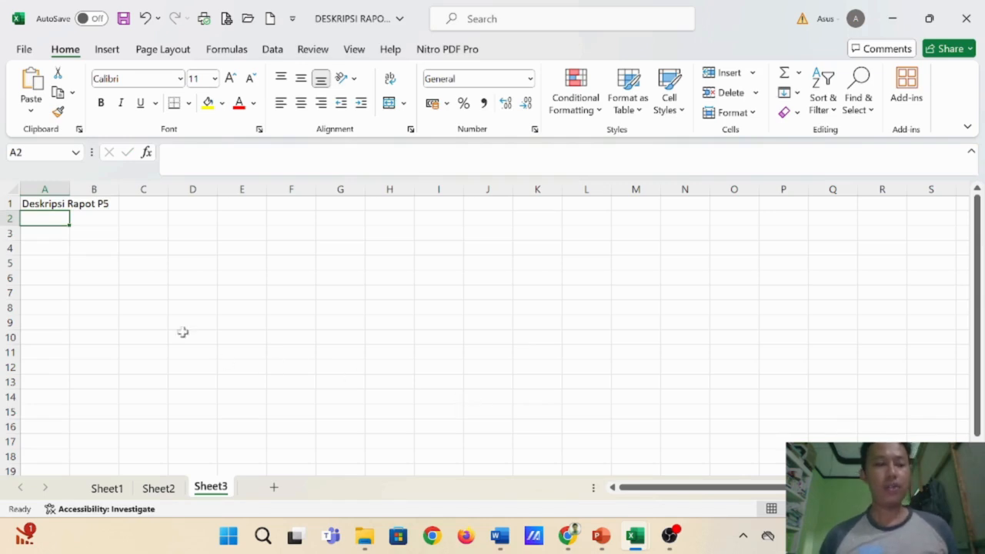
pyautogui.click(57, 236)
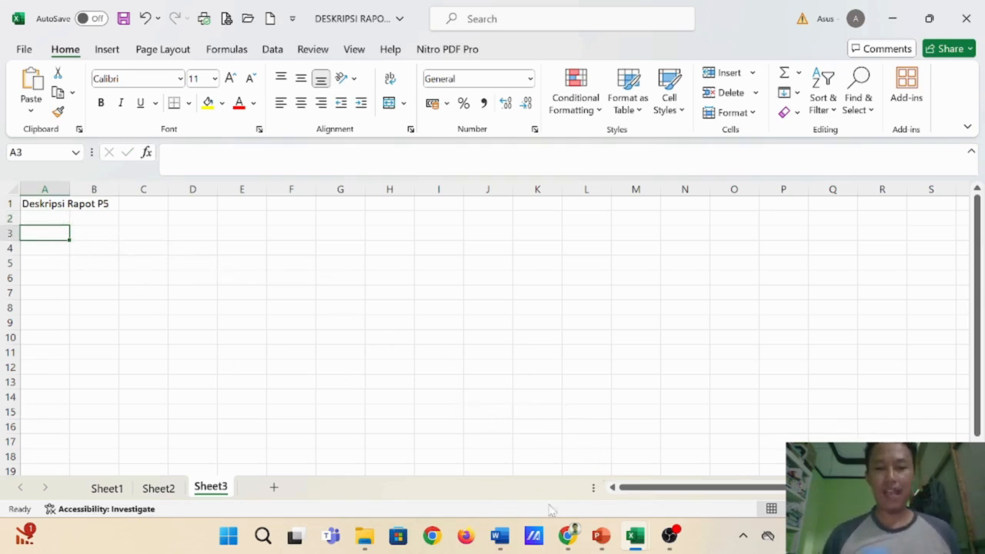
# - View the sub-element slide in PowerPoint and examine the descriptions on Sheet1 of the DESKRIPSI RAPOT P5 workbook, starting from the Beriman dimension in B4
pyautogui.click(601, 536)
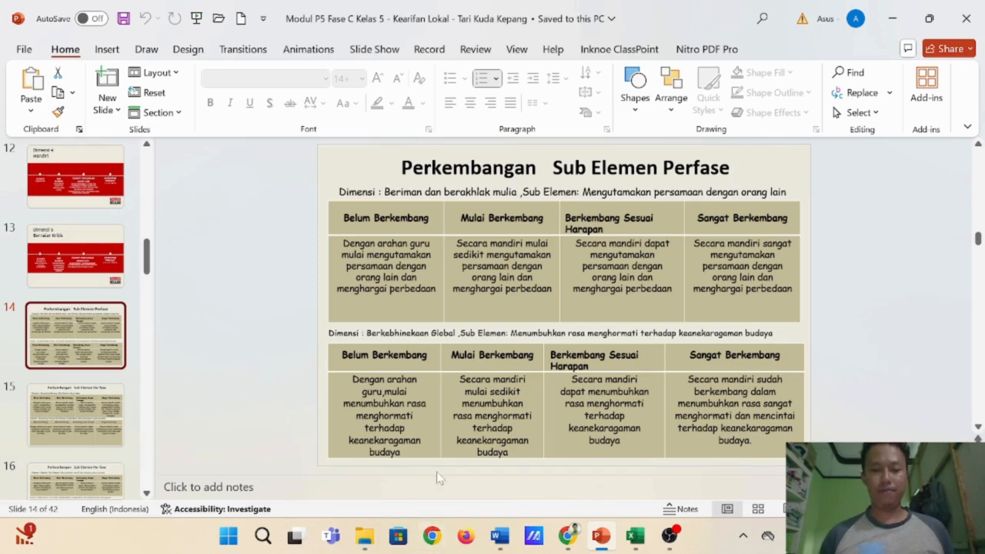
pyautogui.moveTo(368, 542)
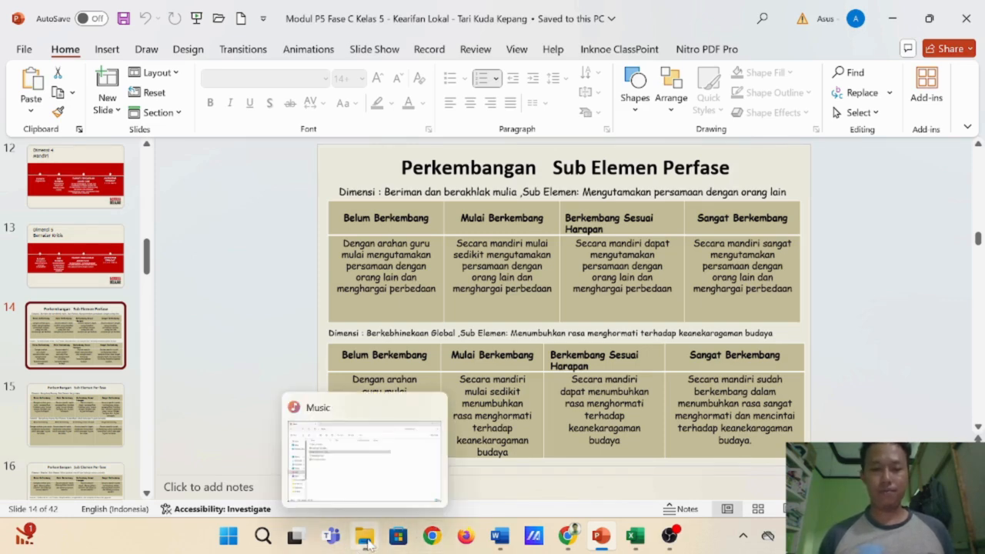
pyautogui.moveTo(635, 539)
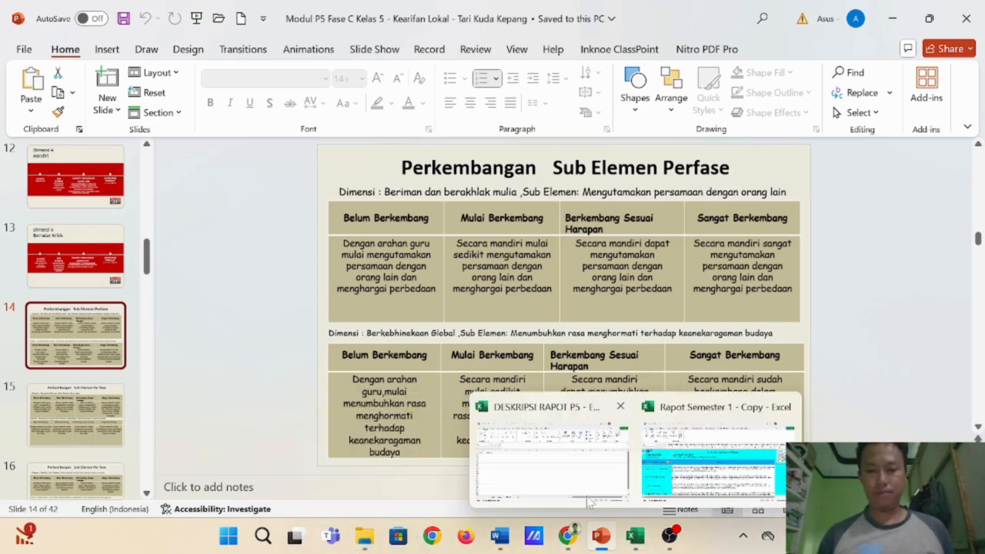
pyautogui.click(583, 483)
pyautogui.click(161, 487)
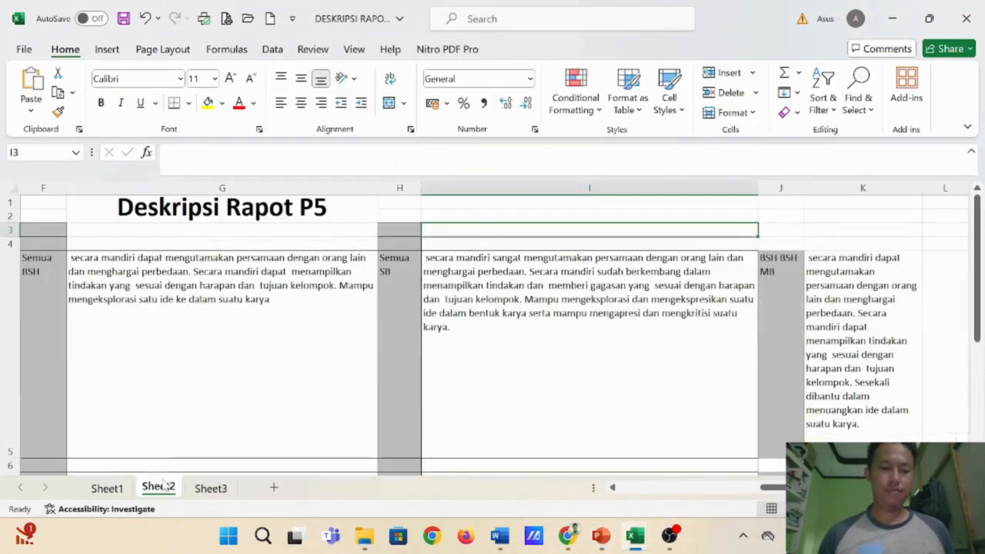
pyautogui.click(107, 488)
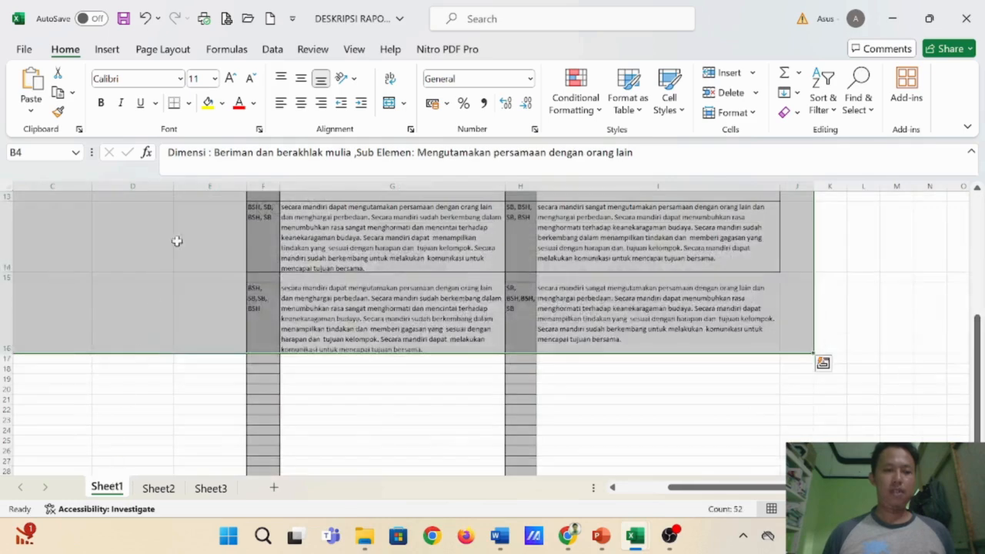
pyautogui.scroll(1, 213, 262)
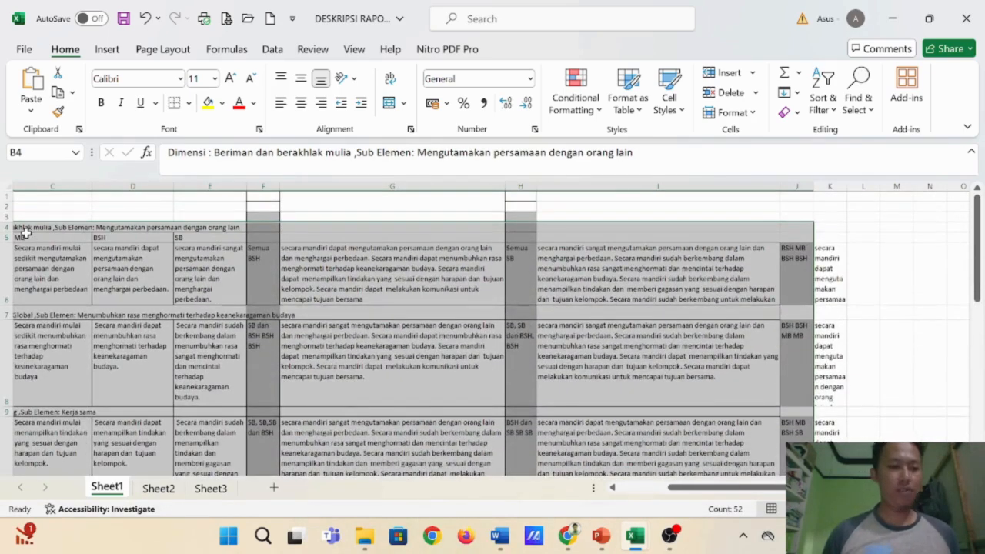
pyautogui.moveTo(669, 489); pyautogui.dragTo(622, 489)
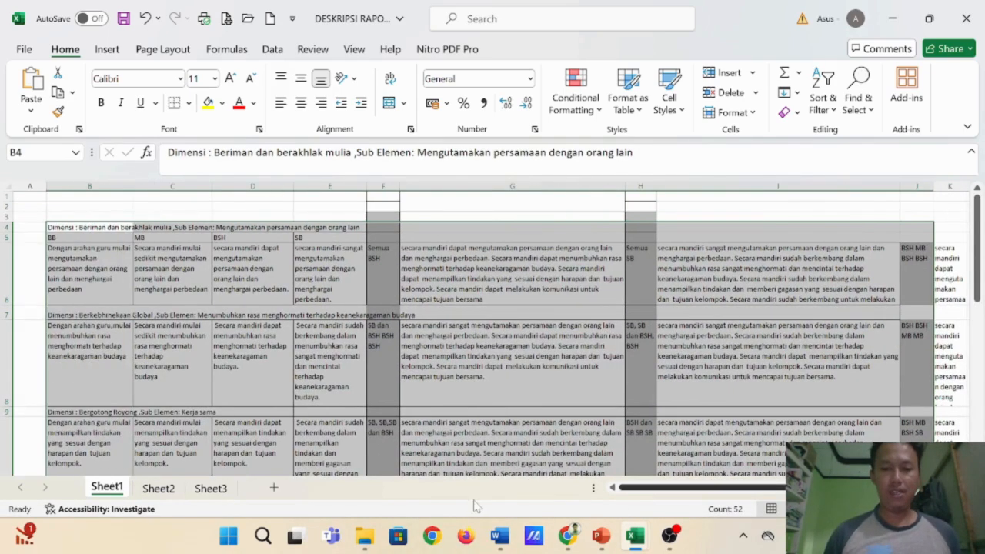
pyautogui.click(66, 228)
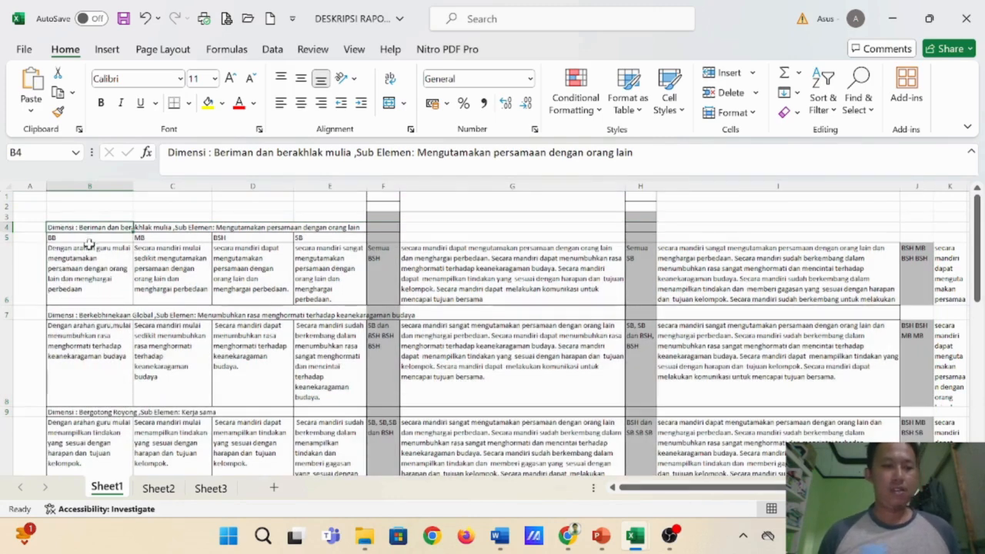
pyautogui.keyDown('ctrl'); pyautogui.scroll(2, 132, 227); pyautogui.keyUp('ctrl')
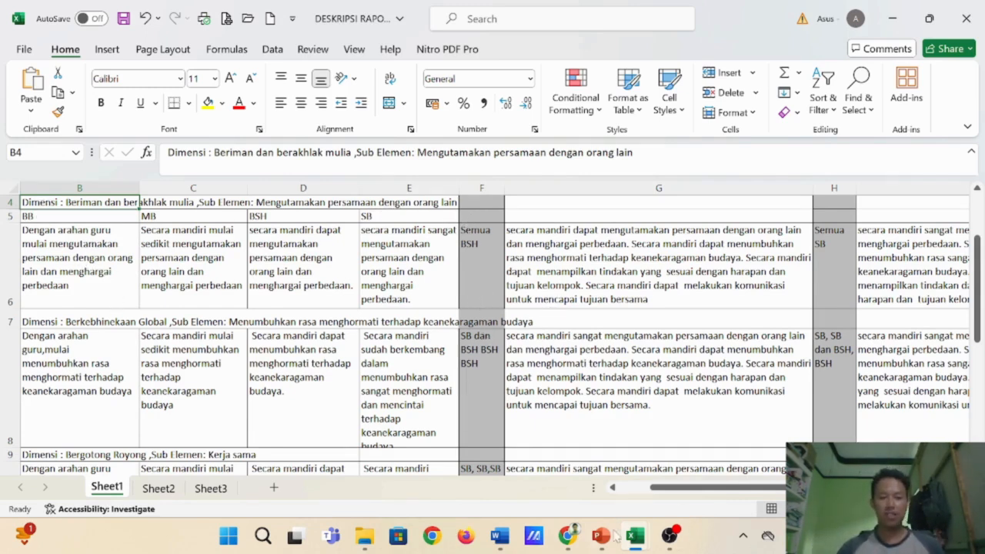
# - Compare the PowerPoint slide's sub-element descriptions with Sheet1's BB, MB, BSH and SB columns and the "Semua BSH" combination in F6
pyautogui.click(601, 536)
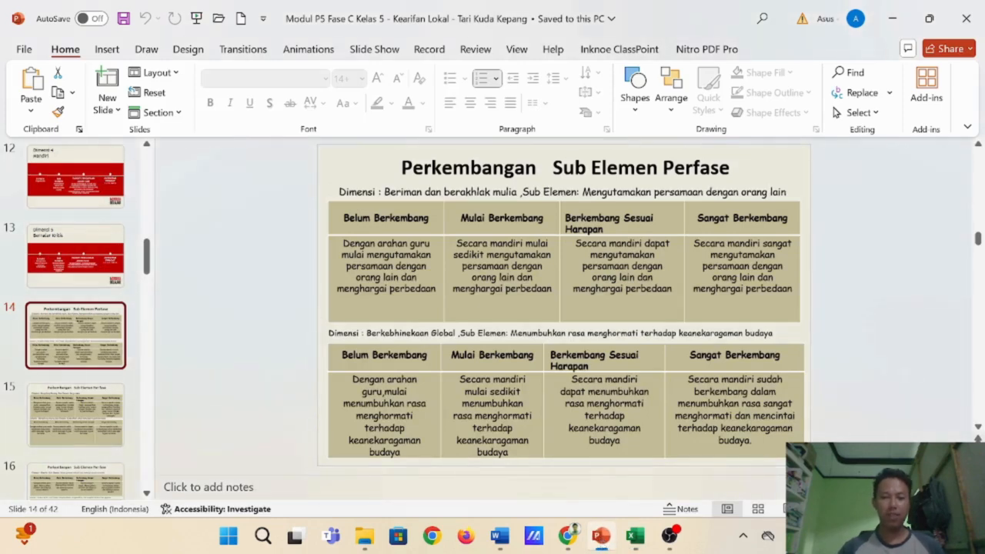
pyautogui.moveTo(643, 544)
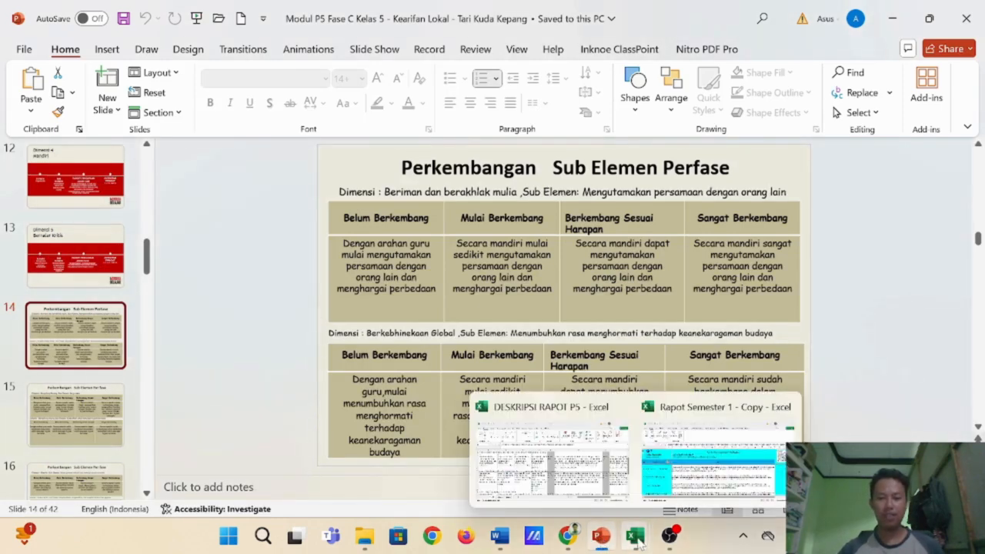
pyautogui.click(503, 464)
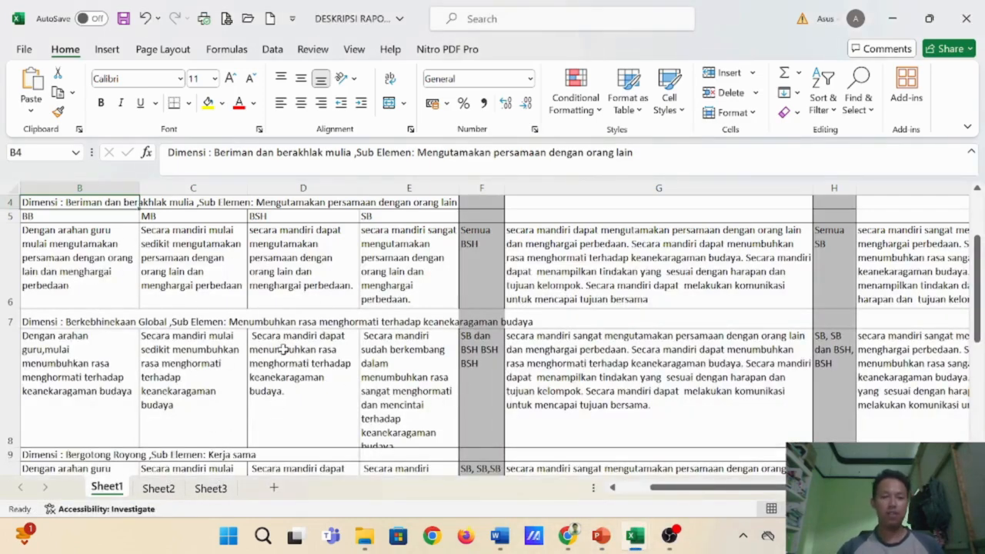
pyautogui.scroll(-3, 277, 354)
pyautogui.scroll(3, 276, 354)
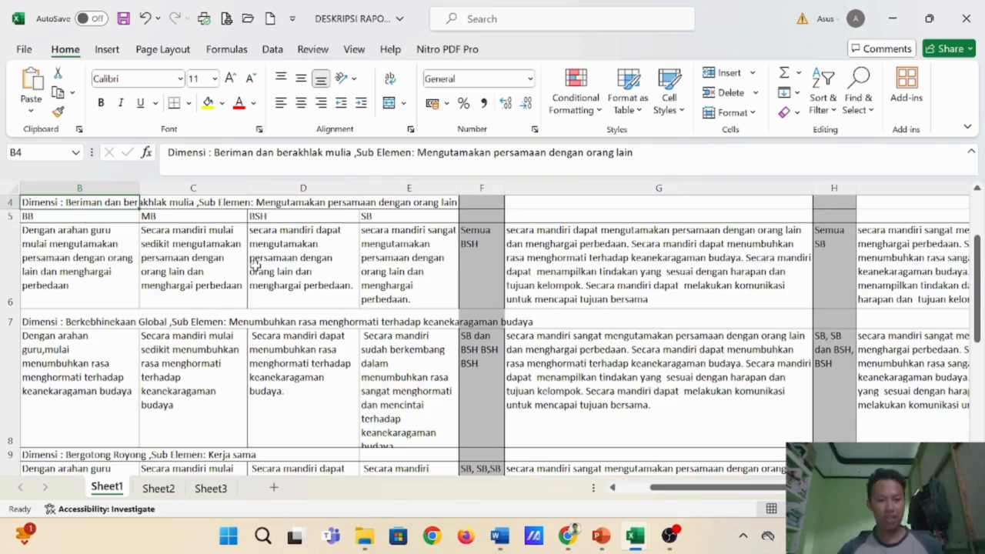
pyautogui.click(481, 254)
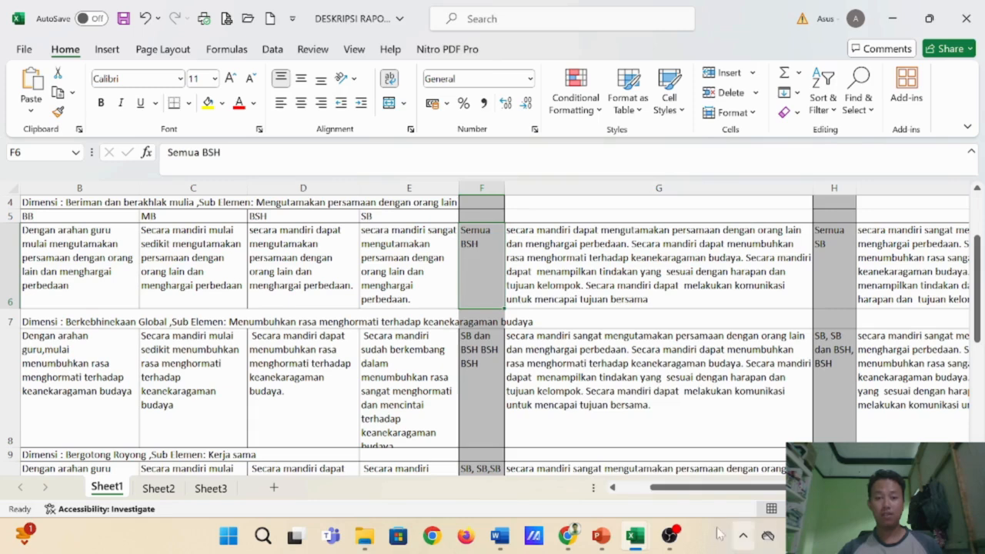
pyautogui.click(603, 539)
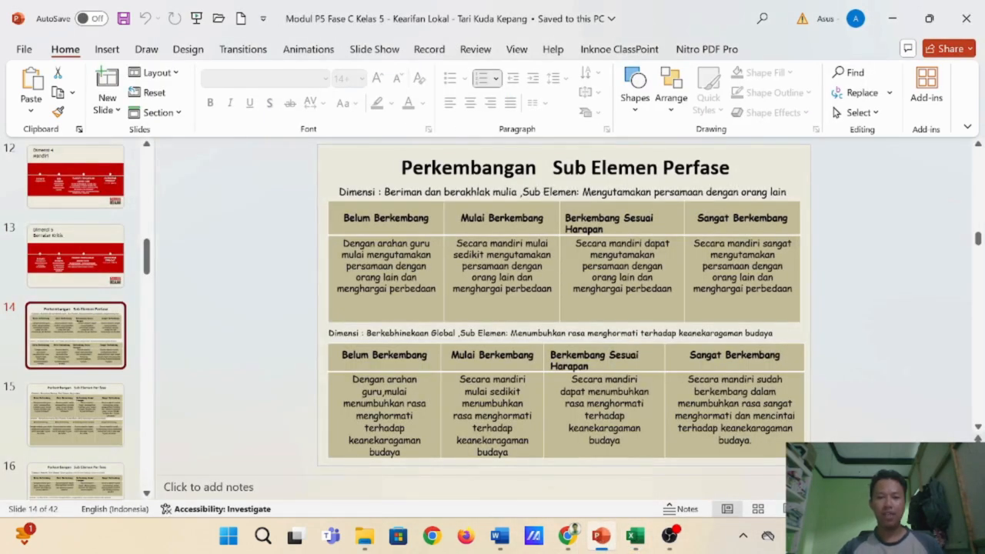
pyautogui.moveTo(639, 544)
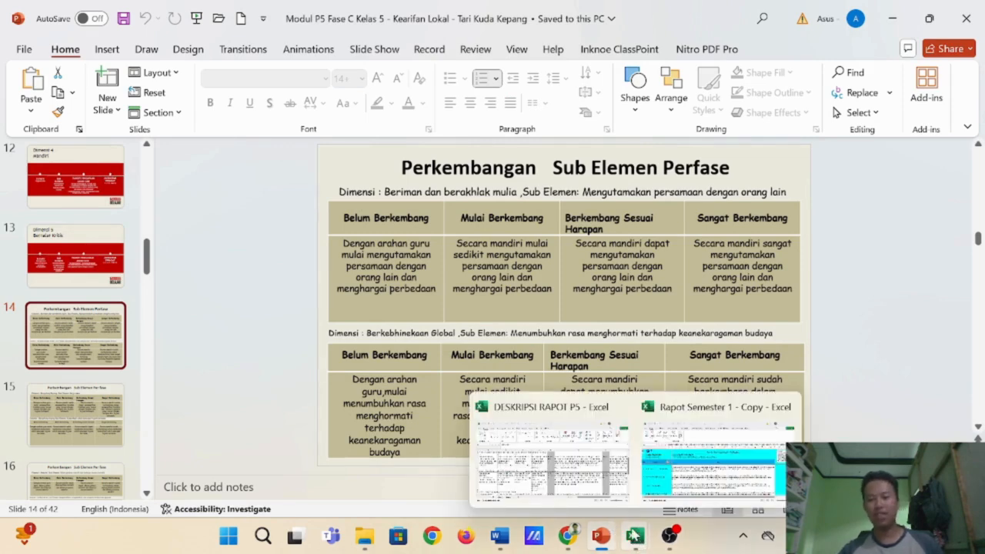
pyautogui.click(637, 536)
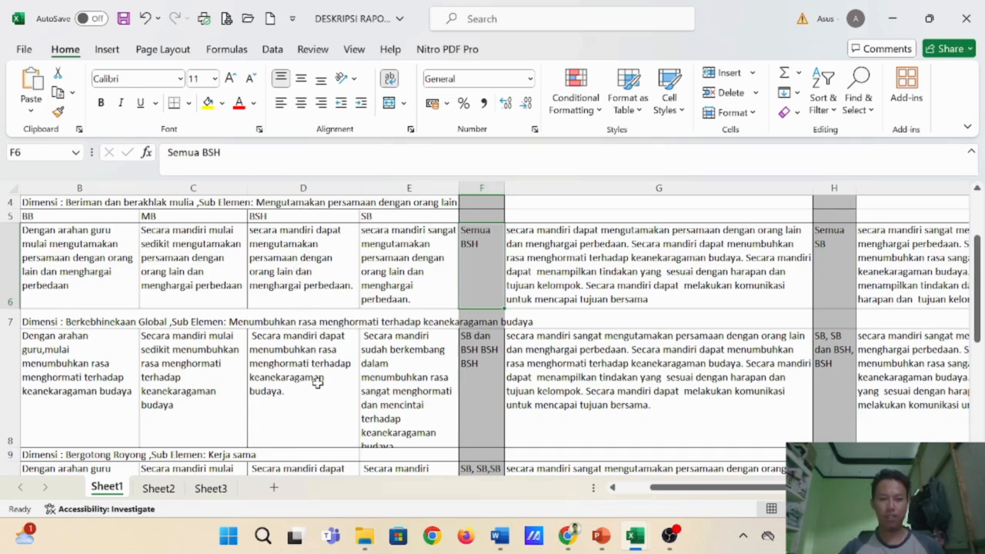
# - Start a CONCATENATE formula in G6 of Sheet1 that joins the BSH descriptions in D6 and D8
pyautogui.click(548, 262)
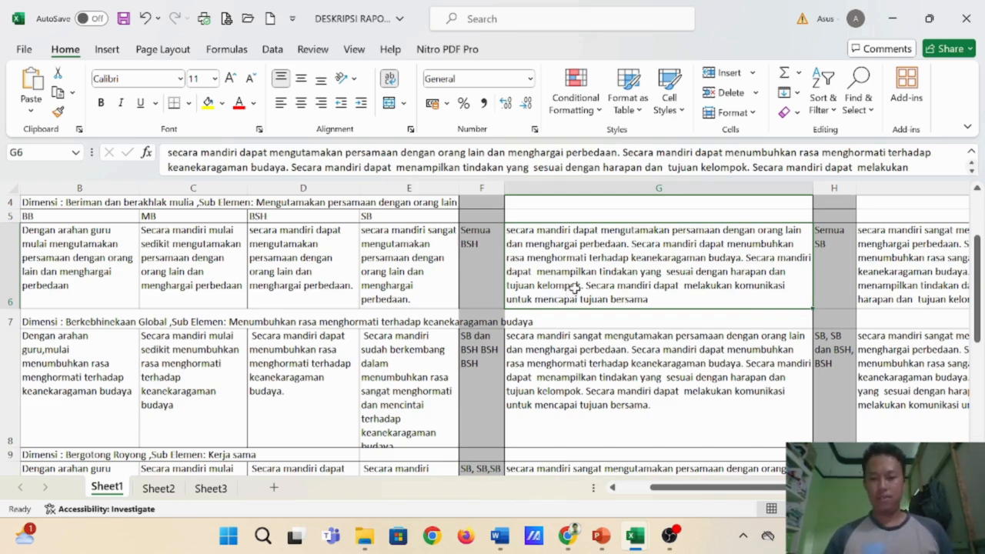
pyautogui.write('=')
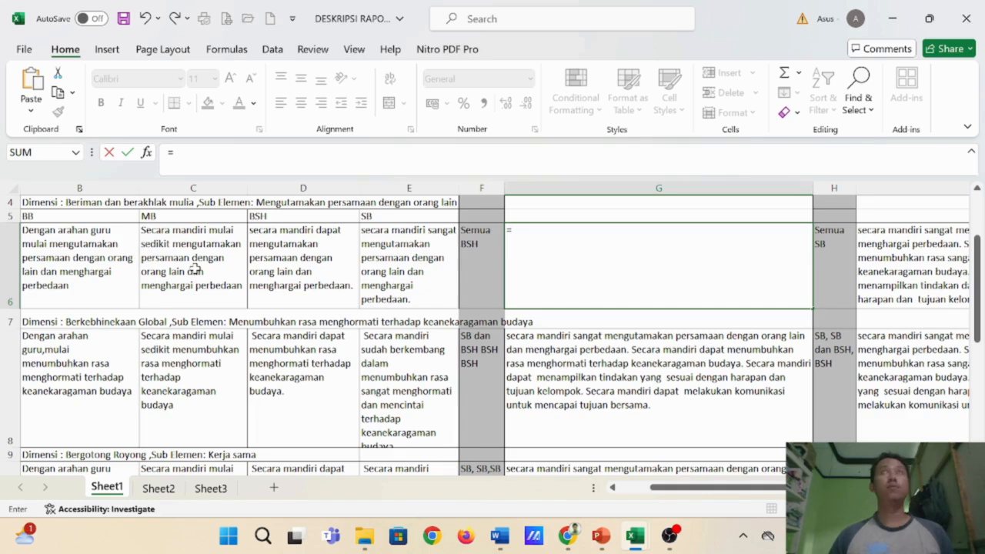
pyautogui.write('CON')
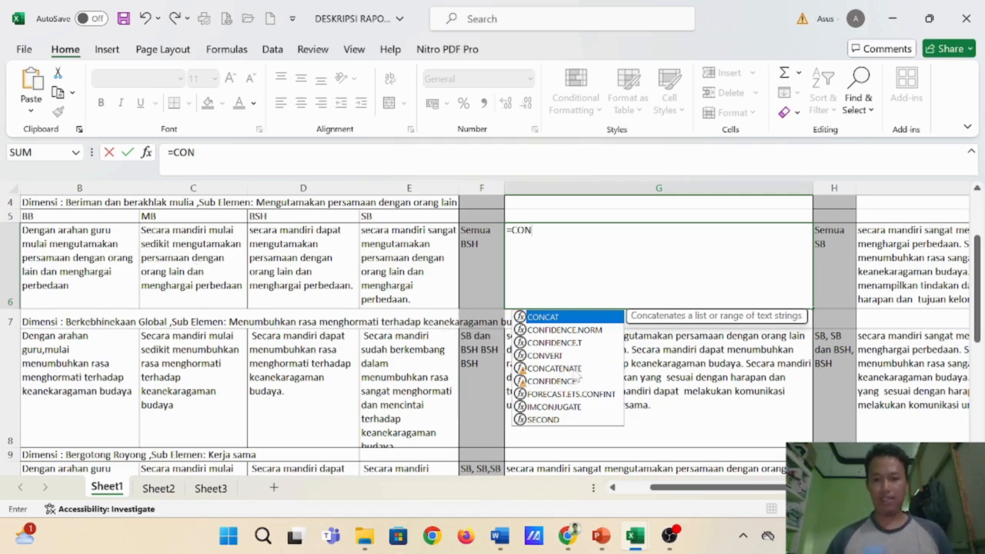
pyautogui.click(582, 373)
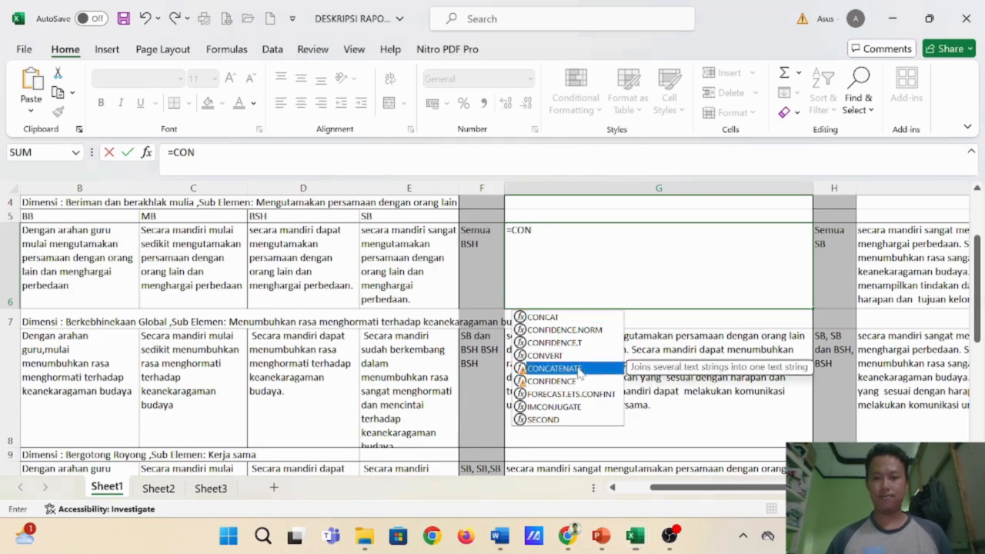
pyautogui.doubleClick(584, 375)
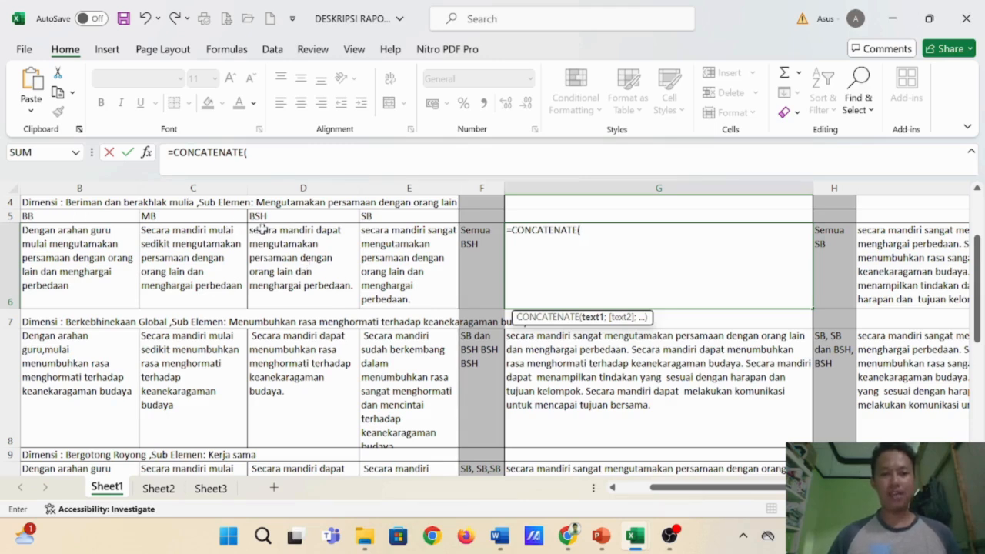
pyautogui.click(287, 258)
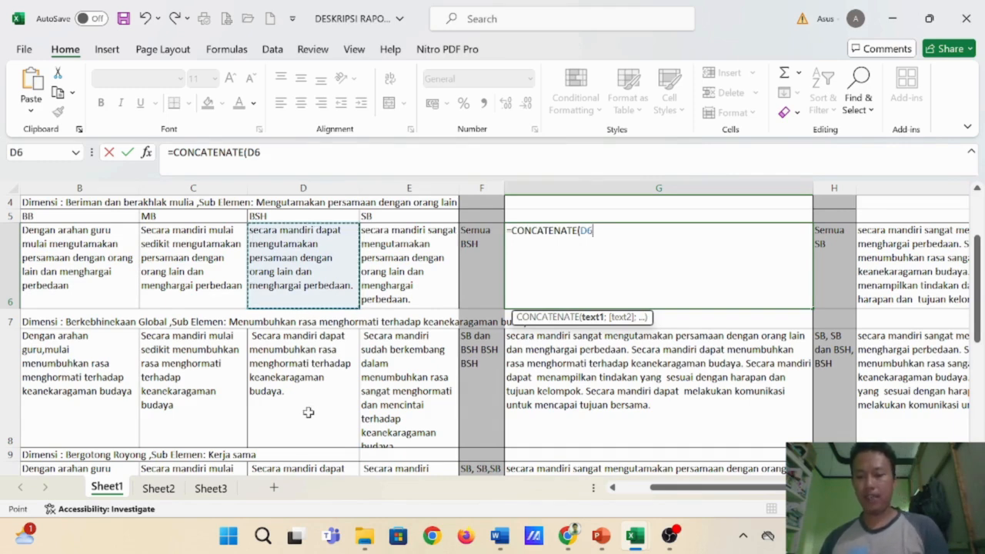
pyautogui.write(';')
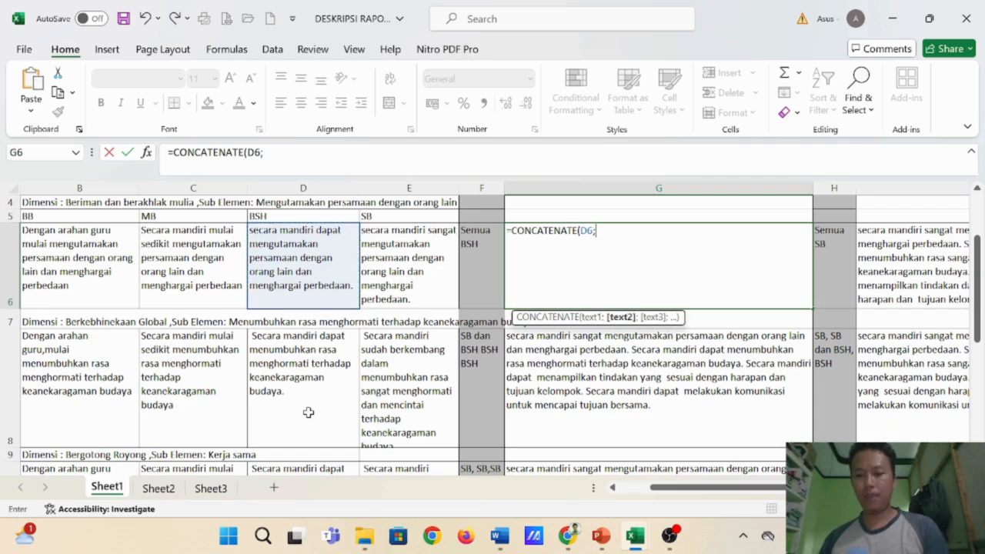
pyautogui.click(298, 358)
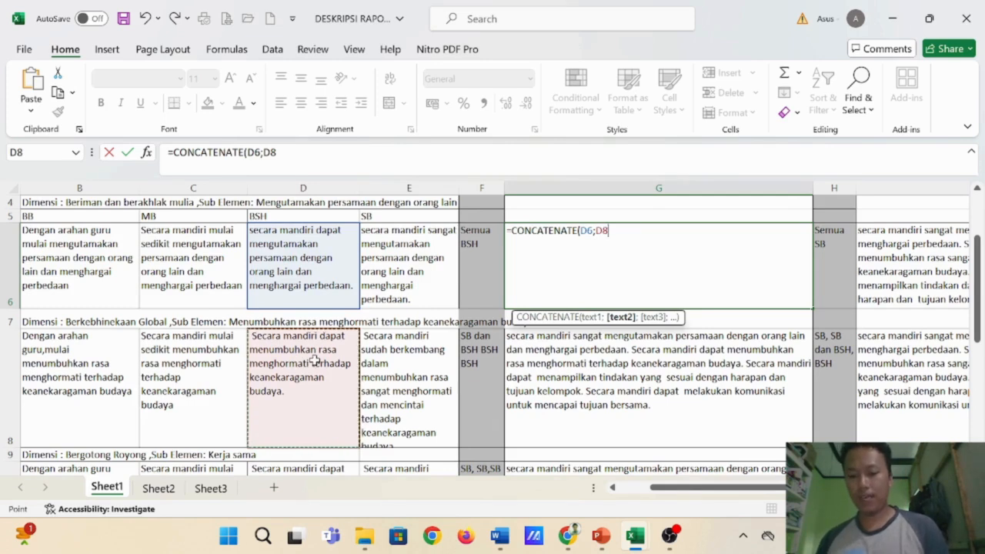
# - Add the BSH descriptions in D10 and D12 as further arguments and complete the CONCATENATE formula
pyautogui.write(';')
pyautogui.scroll(-1, 339, 374)
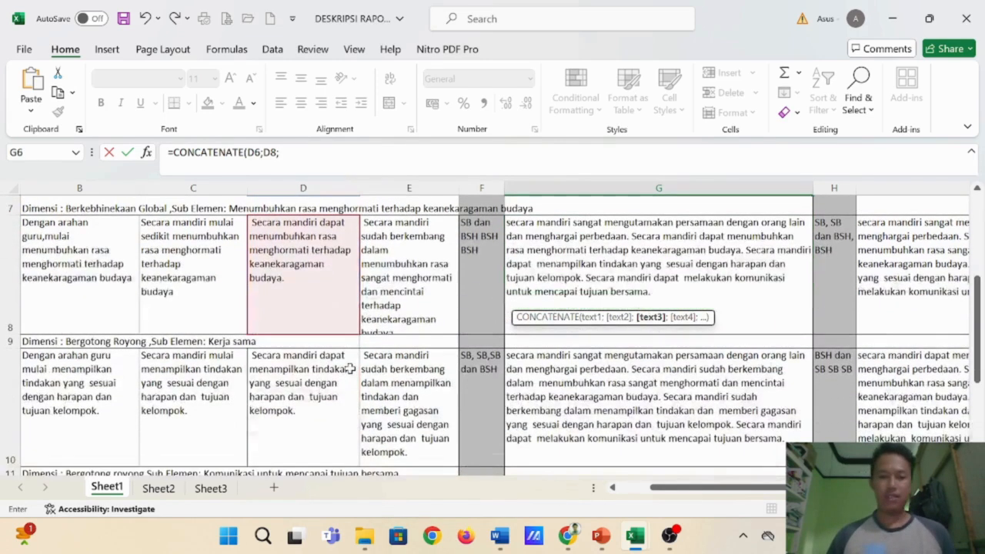
pyautogui.click(297, 395)
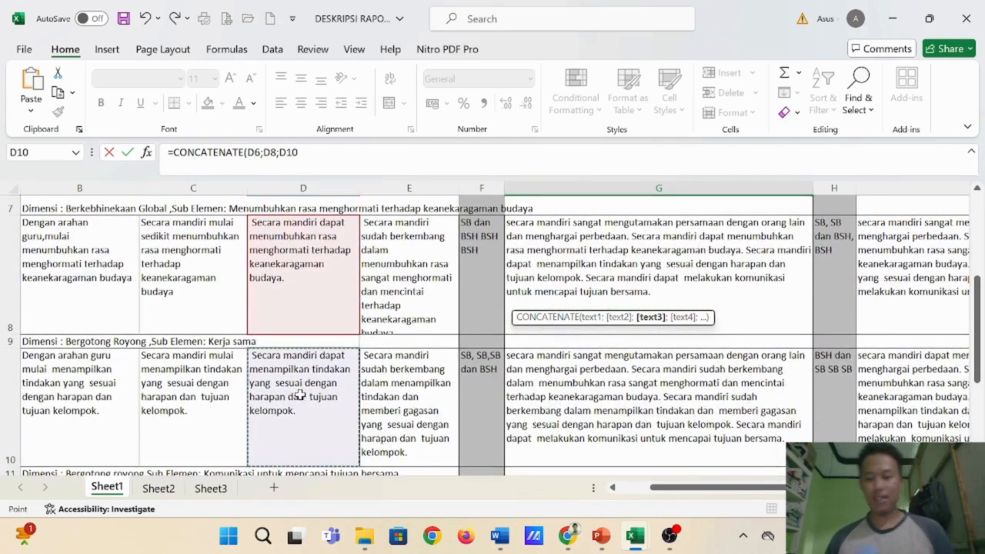
pyautogui.write(';')
pyautogui.scroll(-2, 300, 391)
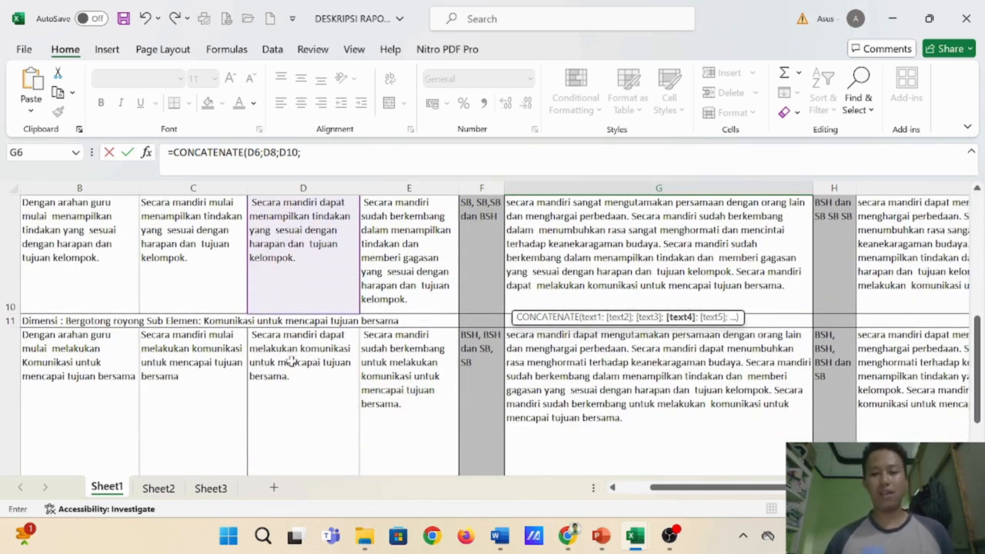
pyautogui.click(292, 362)
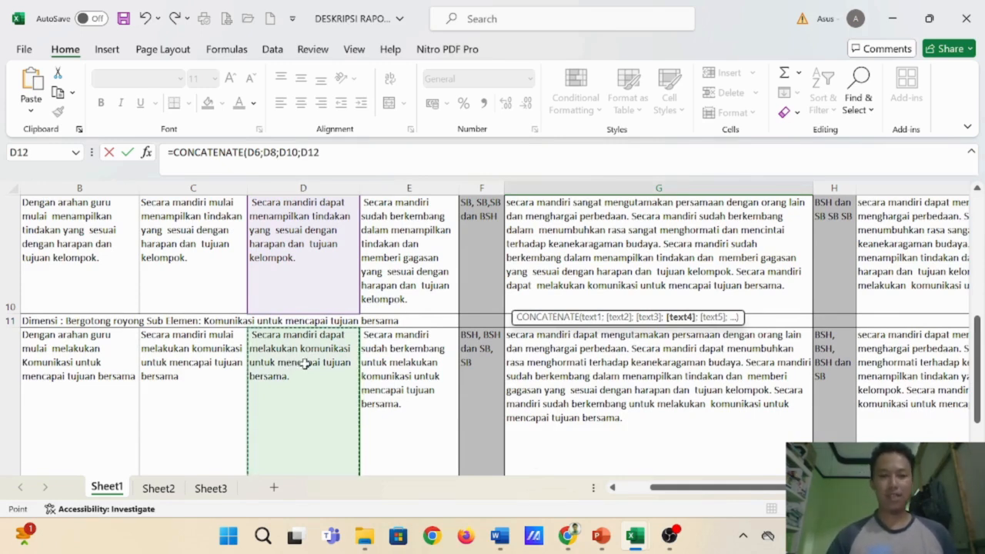
pyautogui.write(')')
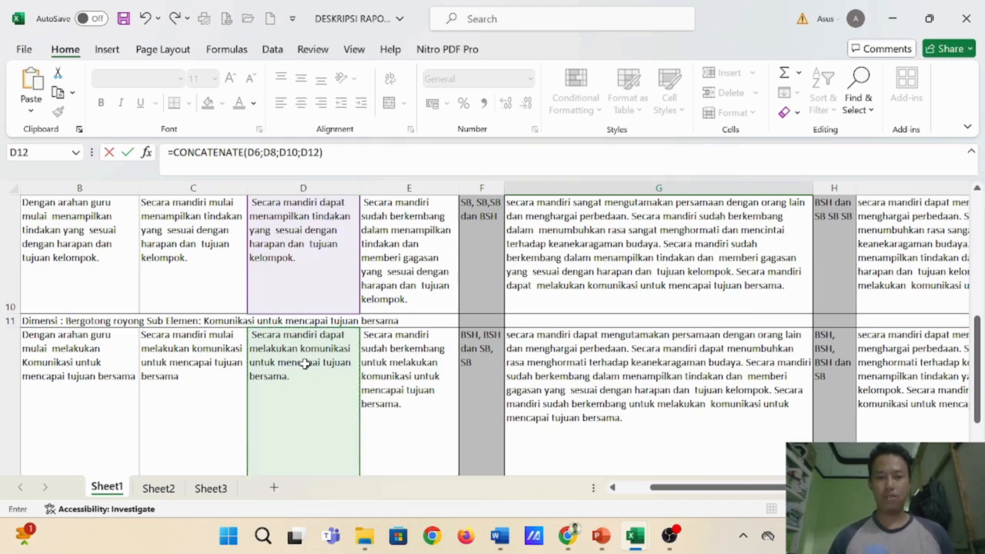
pyautogui.press('Return')
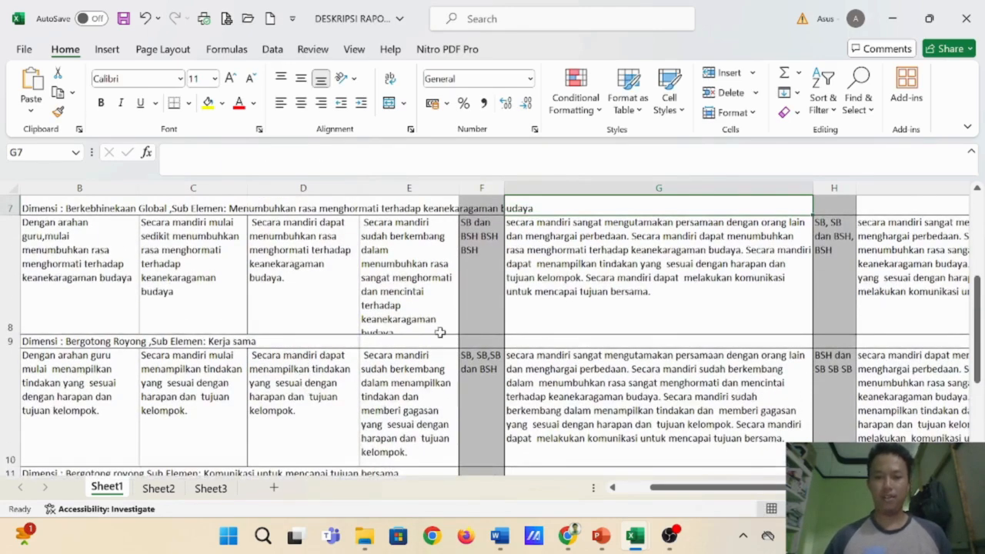
# - Check the combined description in G6 against the BSH column and the sub-element slide in PowerPoint, returning to the Excel workbook
pyautogui.scroll(3, 594, 325)
pyautogui.click(588, 317)
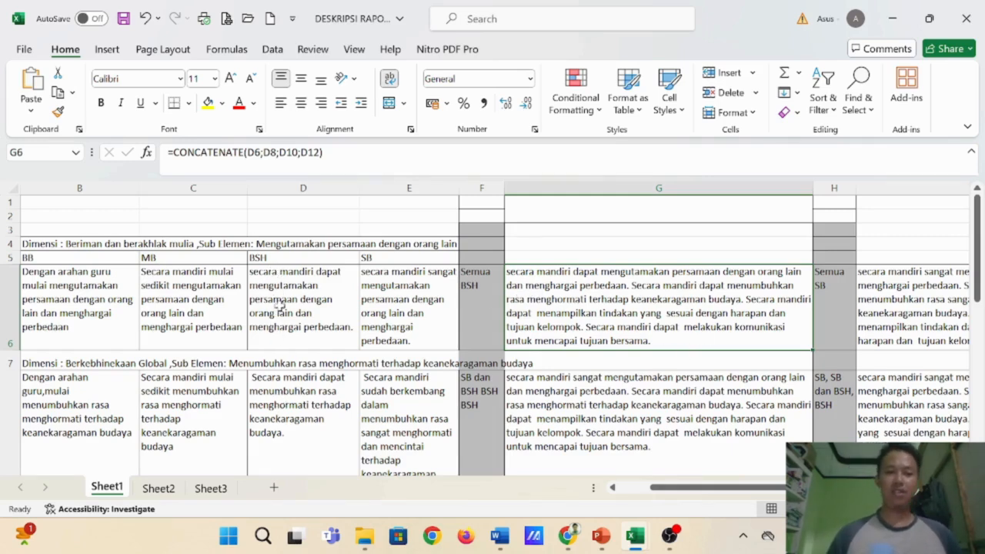
pyautogui.scroll(-1, 290, 284)
pyautogui.scroll(1, 290, 283)
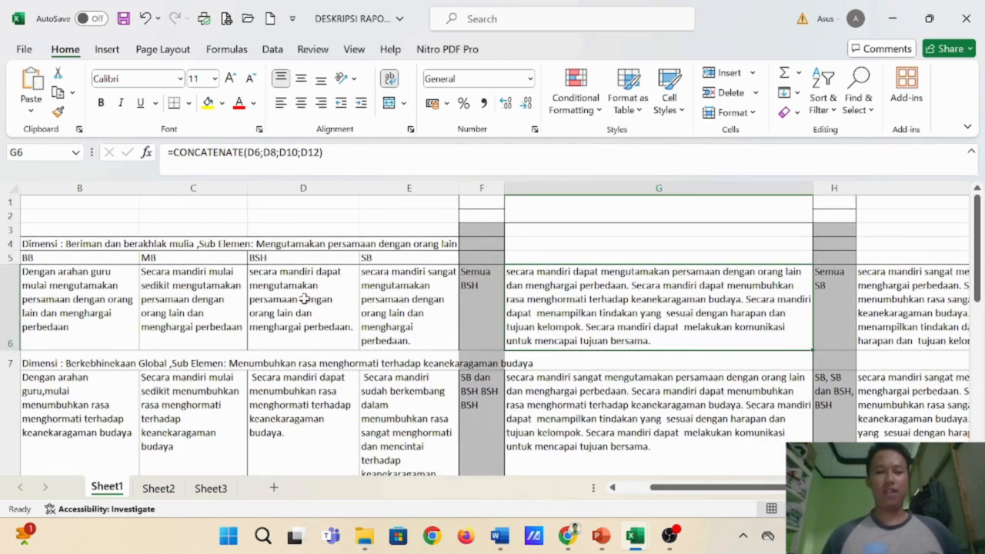
pyautogui.click(604, 539)
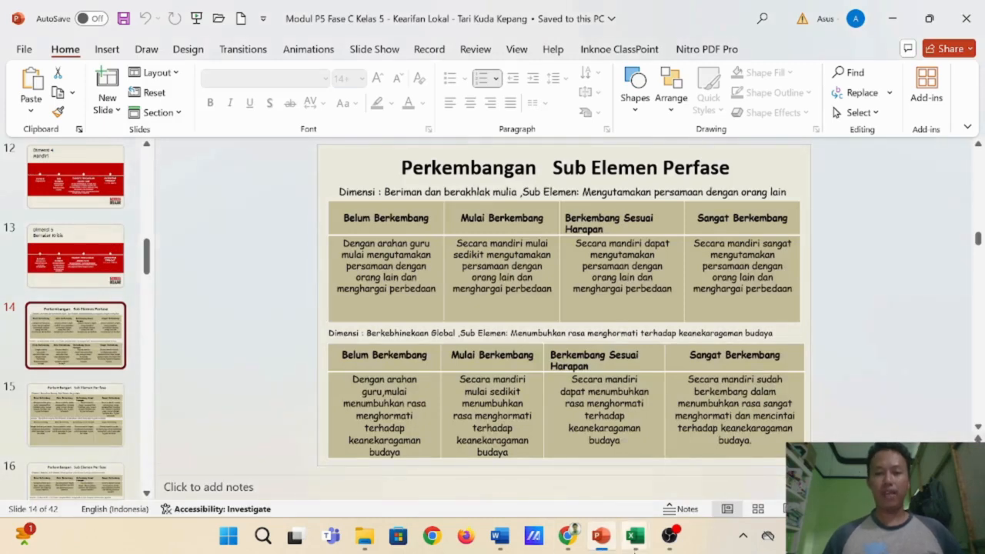
pyautogui.click(639, 536)
pyautogui.click(551, 454)
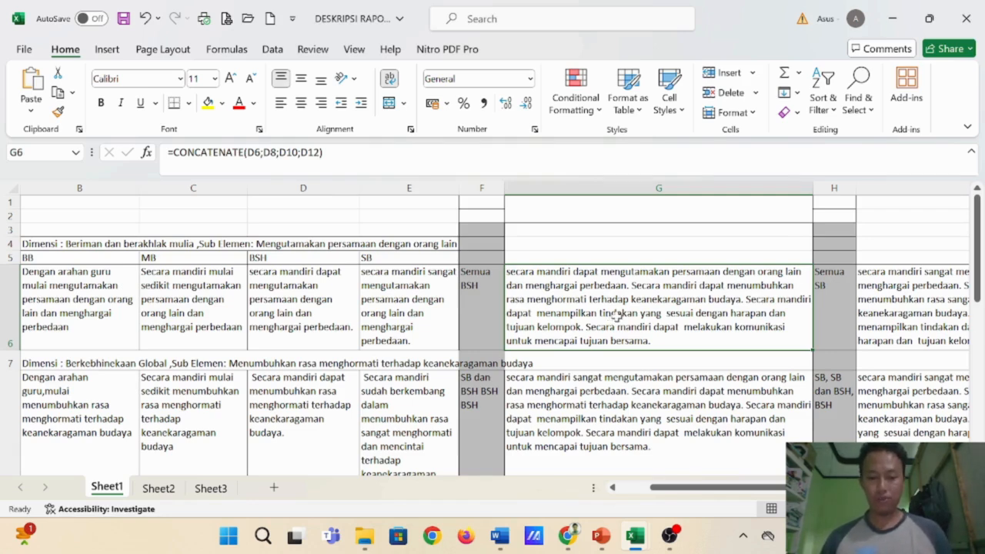
# - Copy the G6 description and paste it as values into C10, the first student's process note in the Rapot Semester 1 workbook
pyautogui.hotkey('ctrl', 'c')
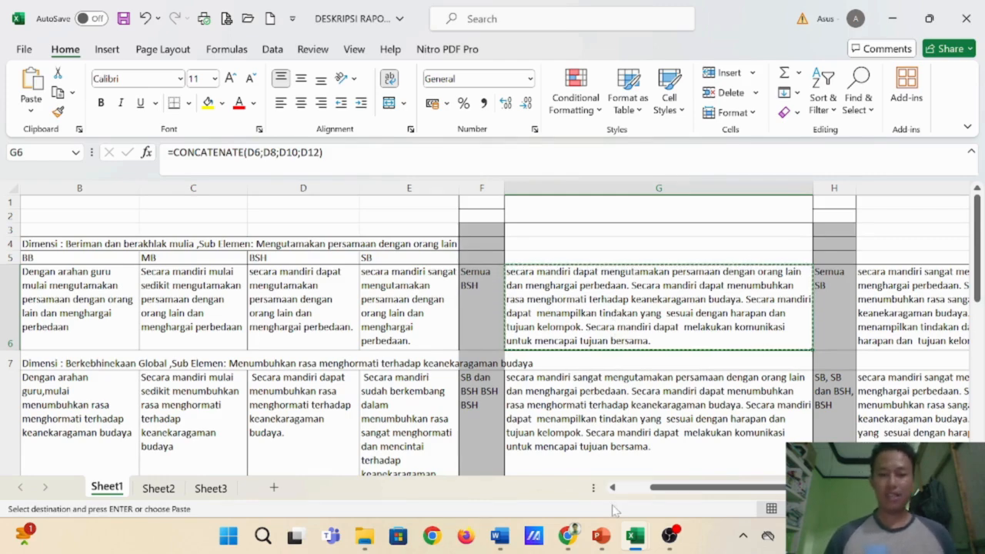
pyautogui.moveTo(635, 537)
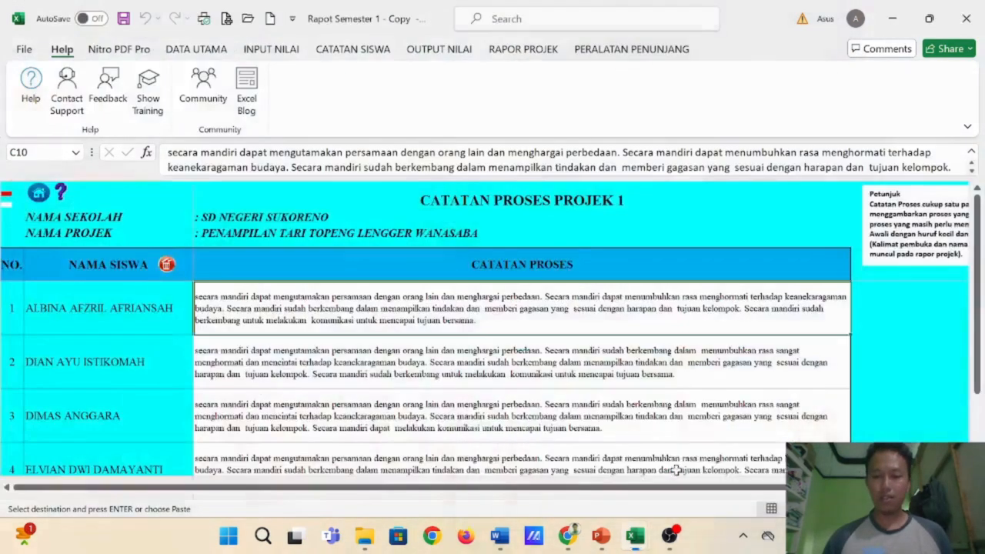
pyautogui.click(684, 469)
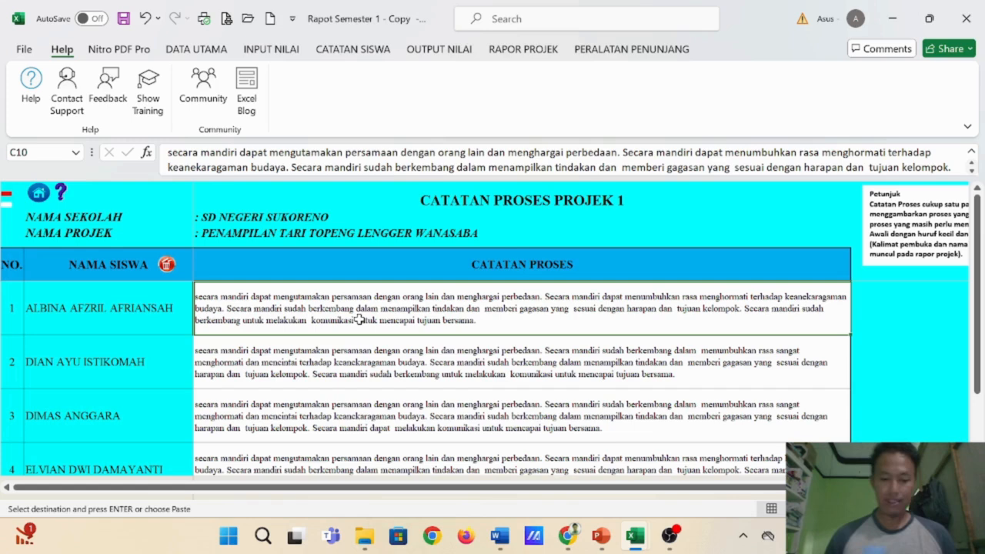
pyautogui.hotkey('ctrl', 'alt', 'v')
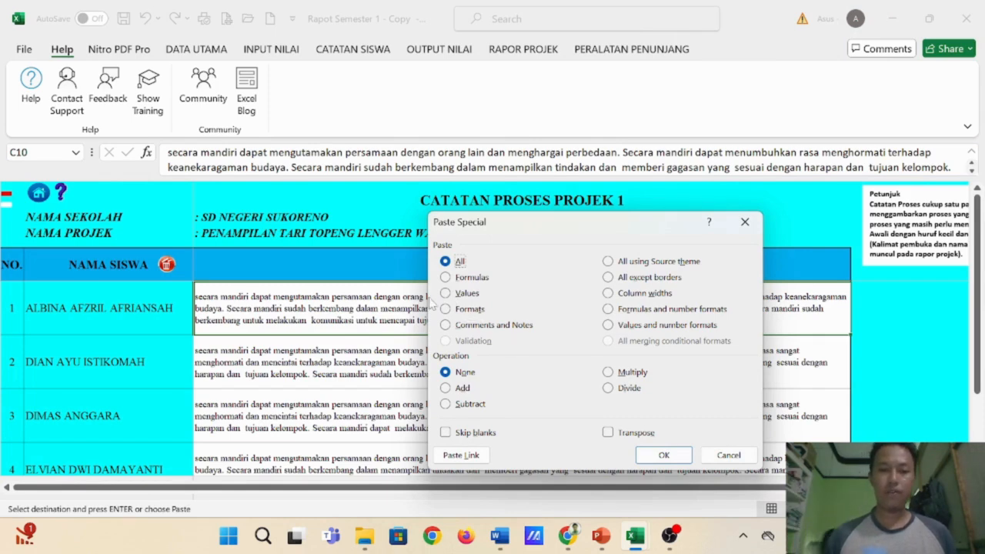
pyautogui.click(446, 293)
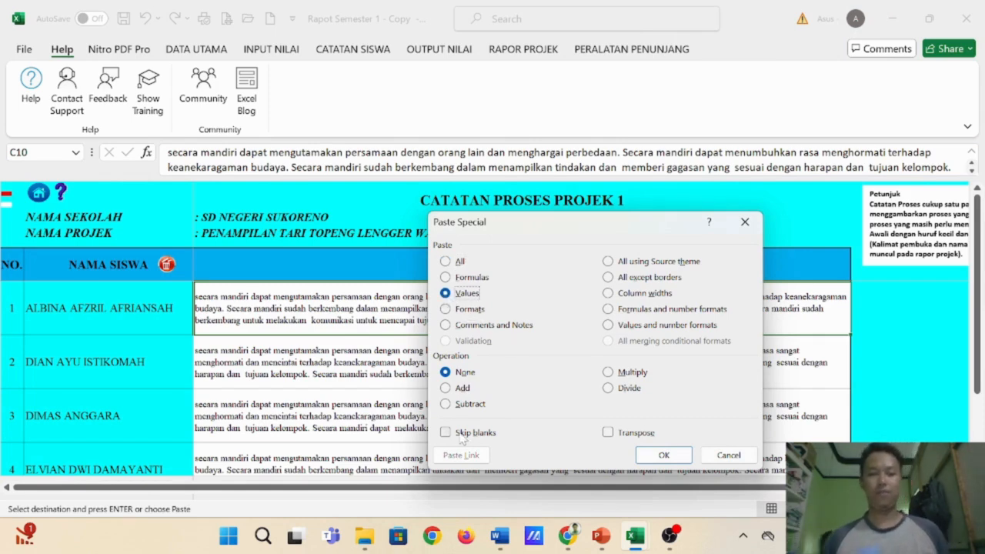
pyautogui.click(663, 454)
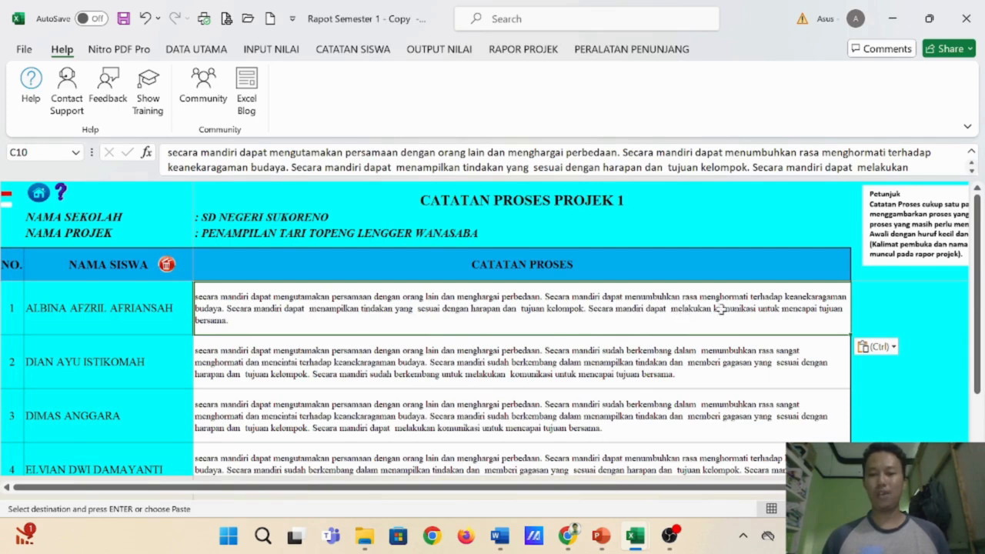
# - Switch back to the DESKRIPSI RAPOT P5 workbook and review the descriptions for the other BSH and SB combinations on Sheet1
pyautogui.moveTo(635, 535)
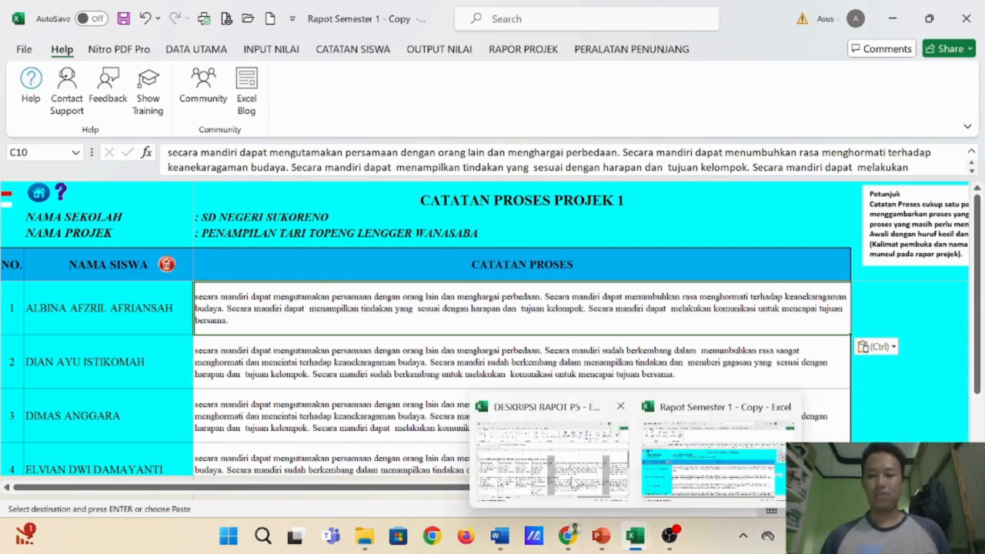
pyautogui.click(555, 475)
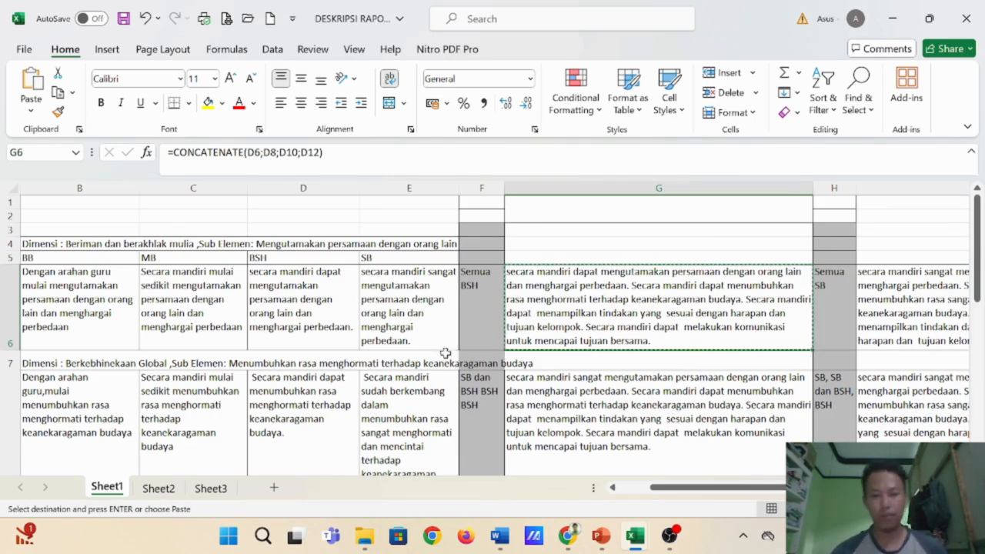
pyautogui.scroll(-2, 802, 391)
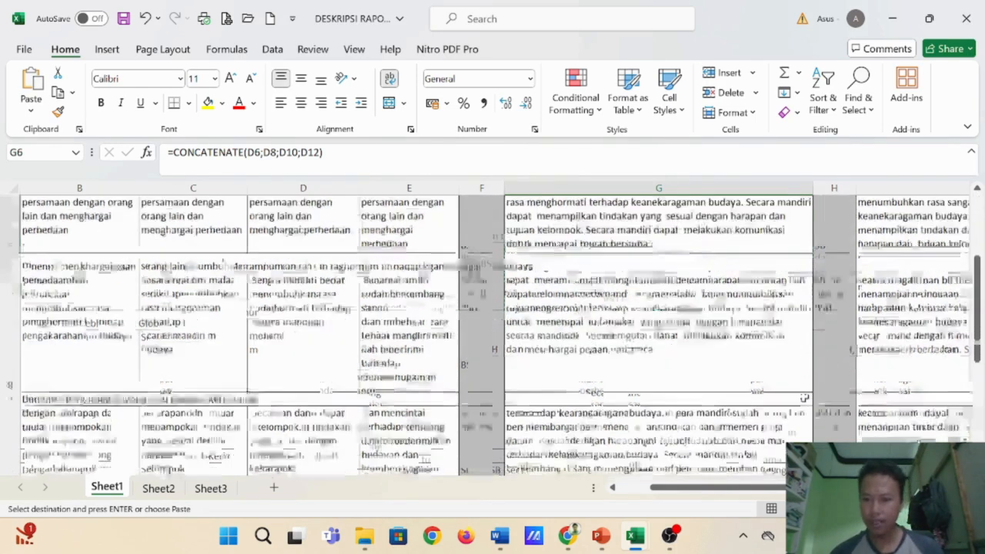
pyautogui.scroll(-2, 637, 356)
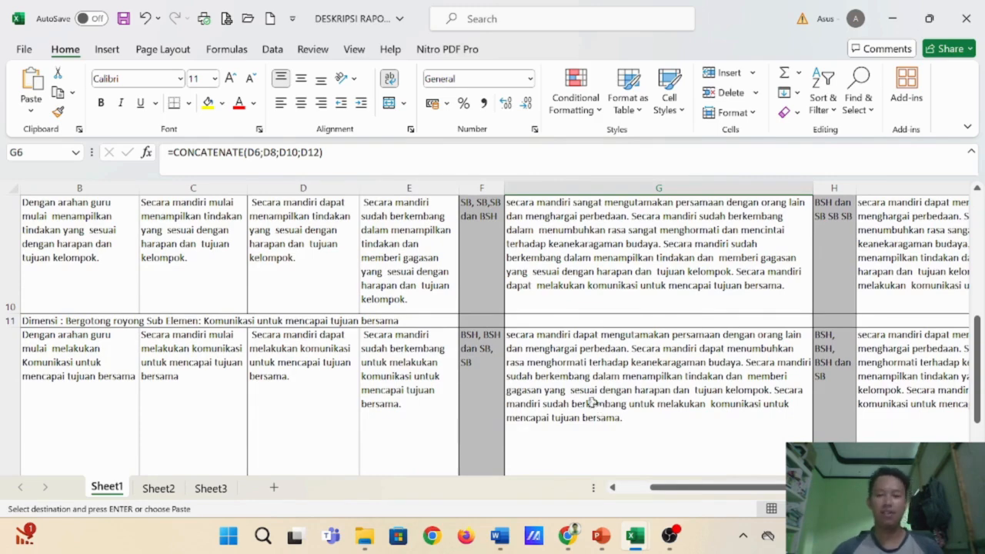
pyautogui.scroll(5, 593, 404)
# - Return to the Rapot Semester 1 workbook and look over the students' process notes for Projek 1
pyautogui.moveTo(635, 535)
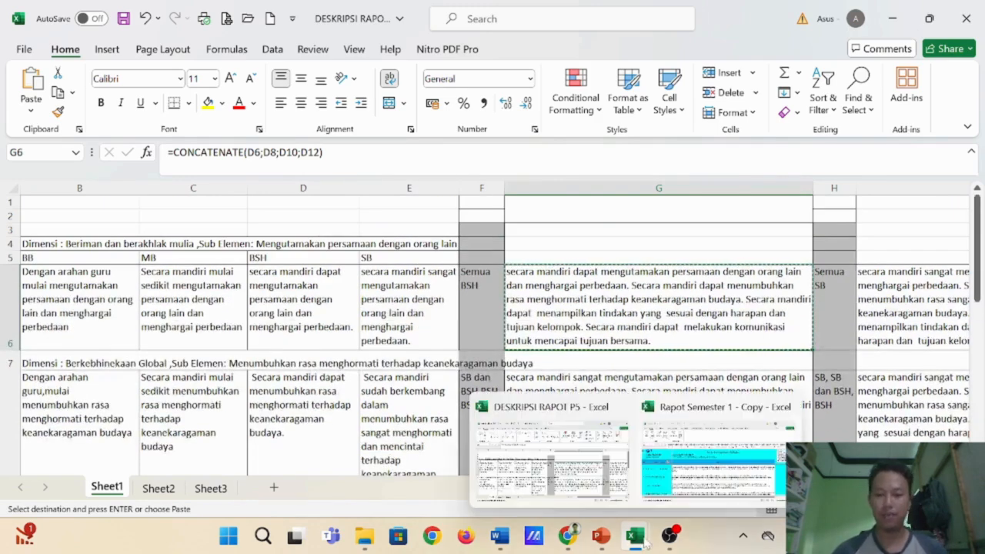
pyautogui.click(678, 504)
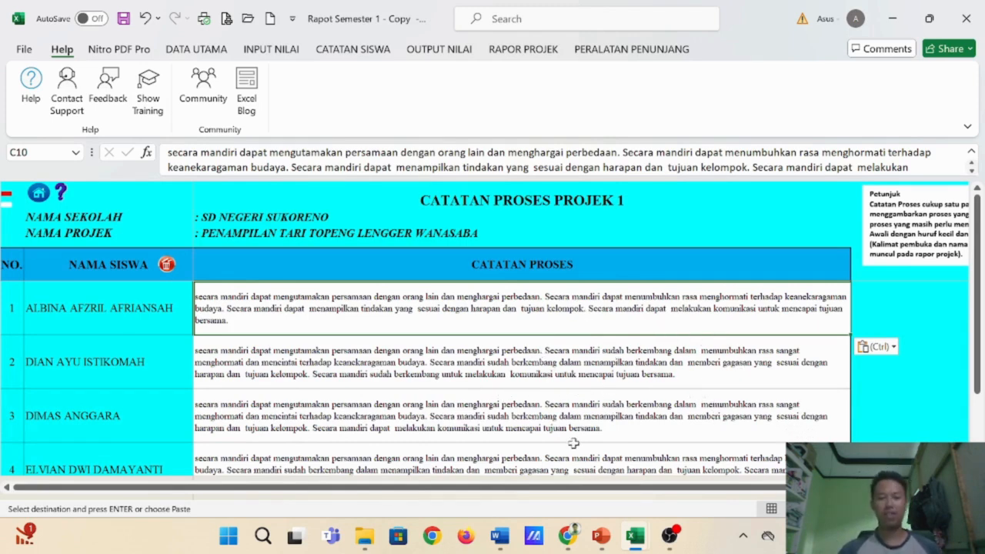
pyautogui.scroll(-1, 576, 419)
pyautogui.scroll(1, 573, 416)
pyautogui.hotkey('ctrl', 'v')
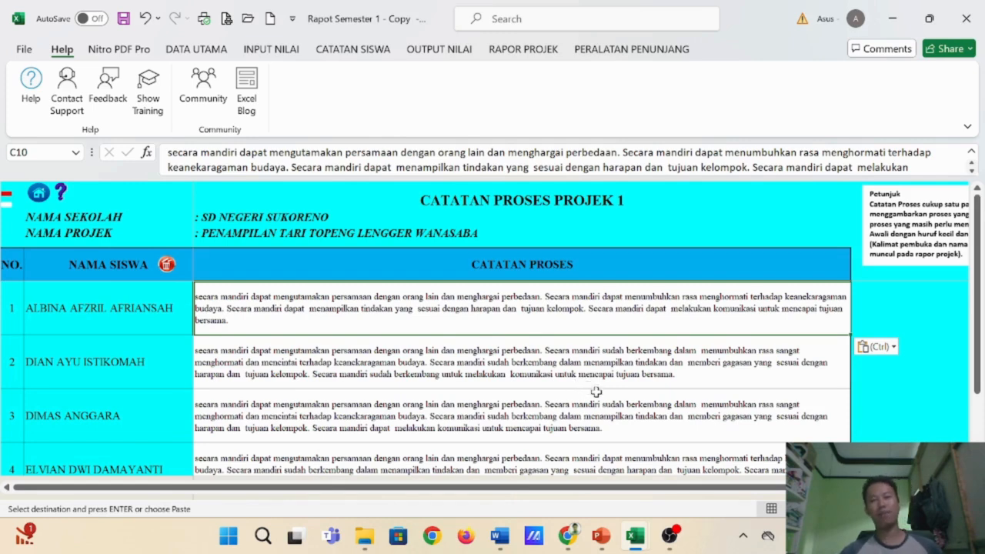
pyautogui.click(670, 535)
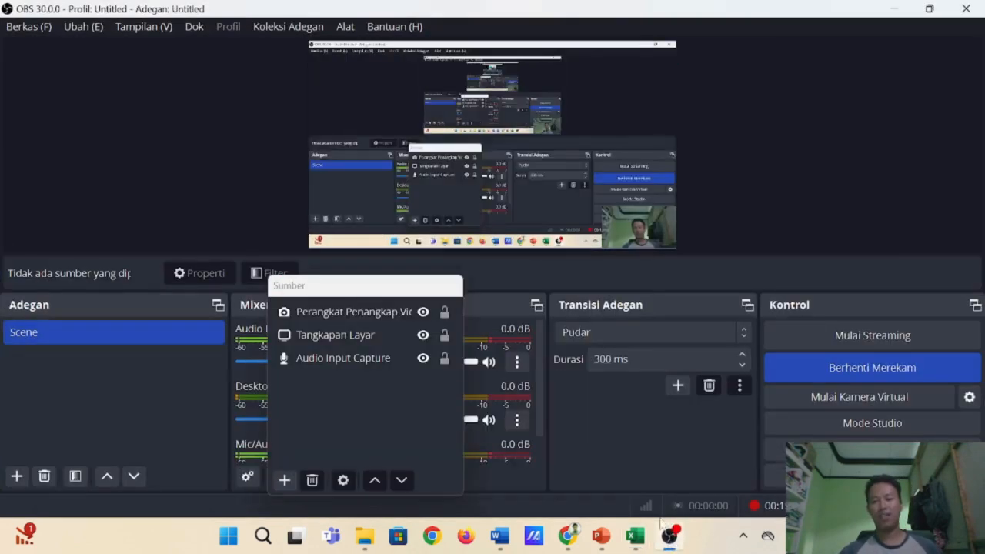